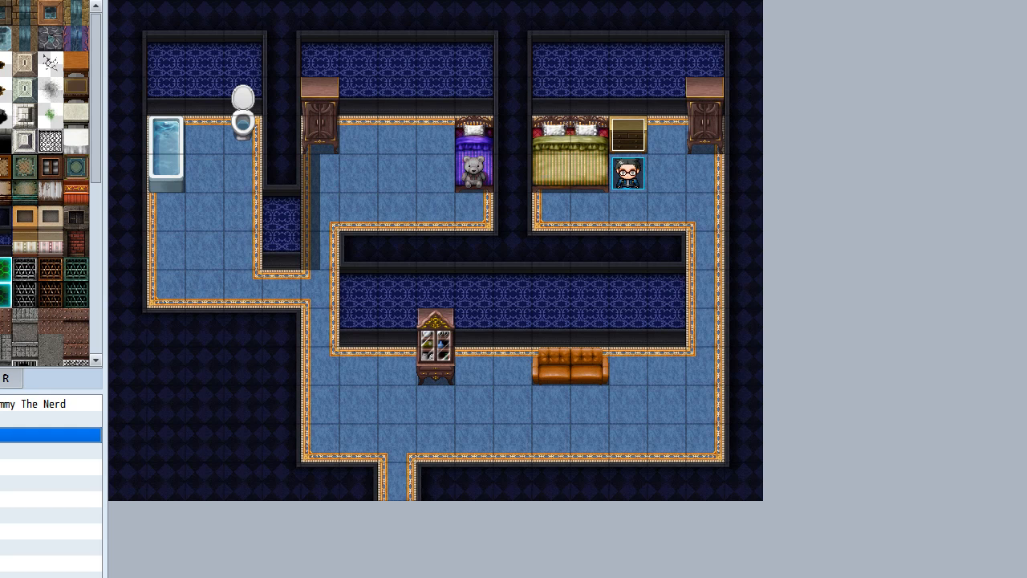
Open the database and review the class, profile, images and equipment of actors 0001 through 0008
{"action": "key", "text": "F9"}
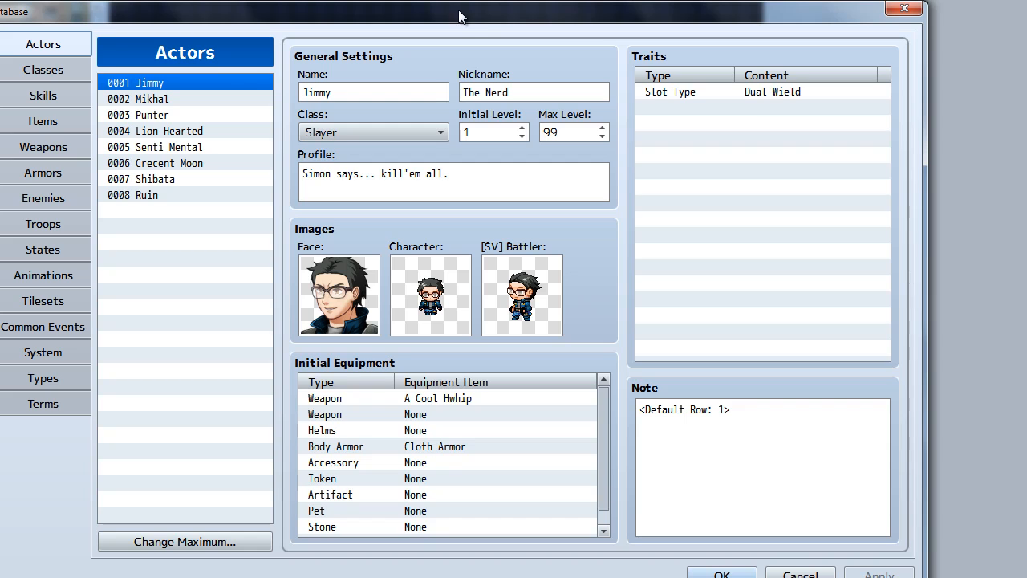
{"action": "left_click_drag", "start_coordinate": [477, 23], "coordinate": [501, 25]}
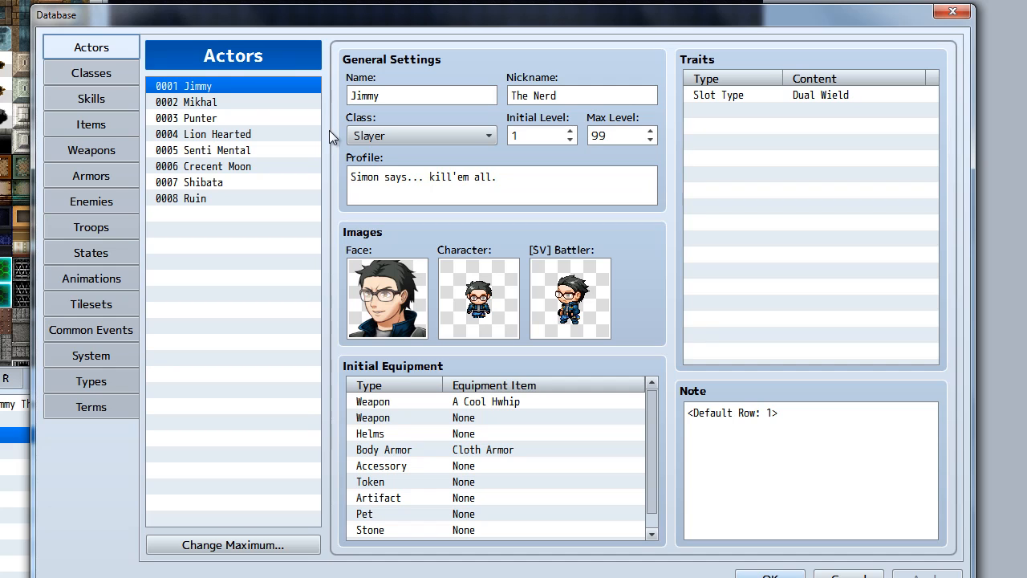
{"action": "left_click", "coordinate": [229, 103]}
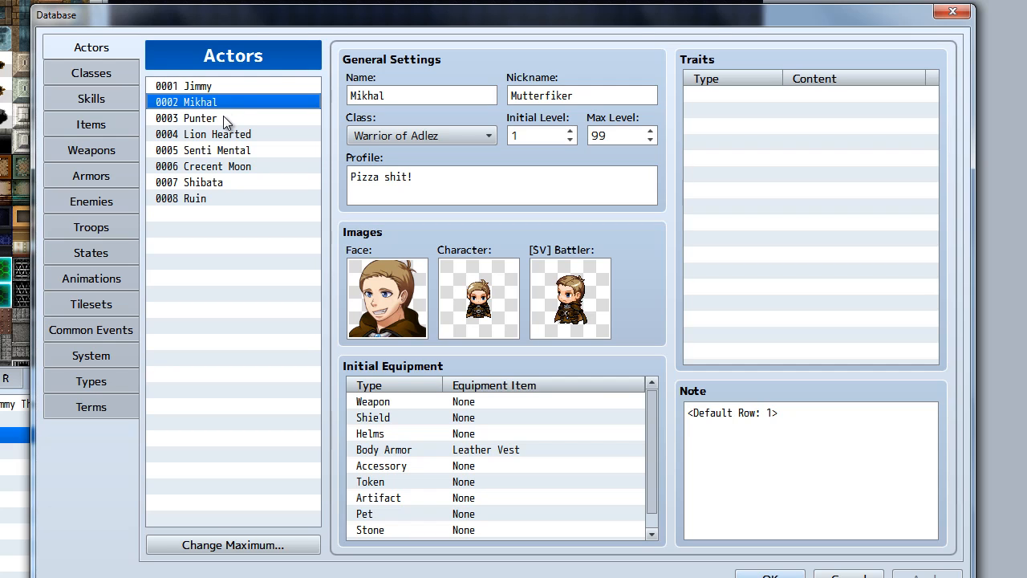
{"action": "left_click", "coordinate": [224, 120]}
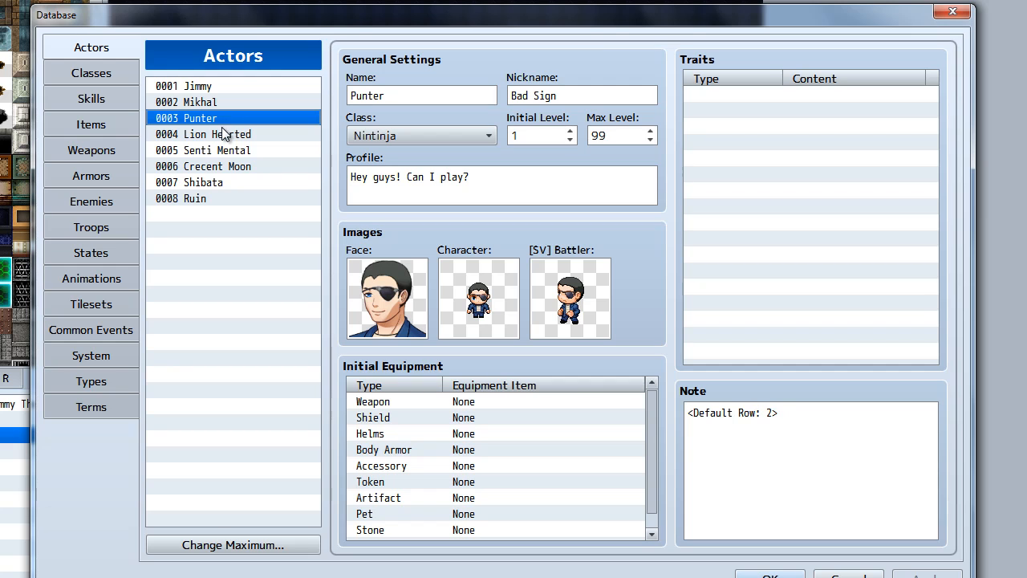
{"action": "left_click", "coordinate": [224, 135]}
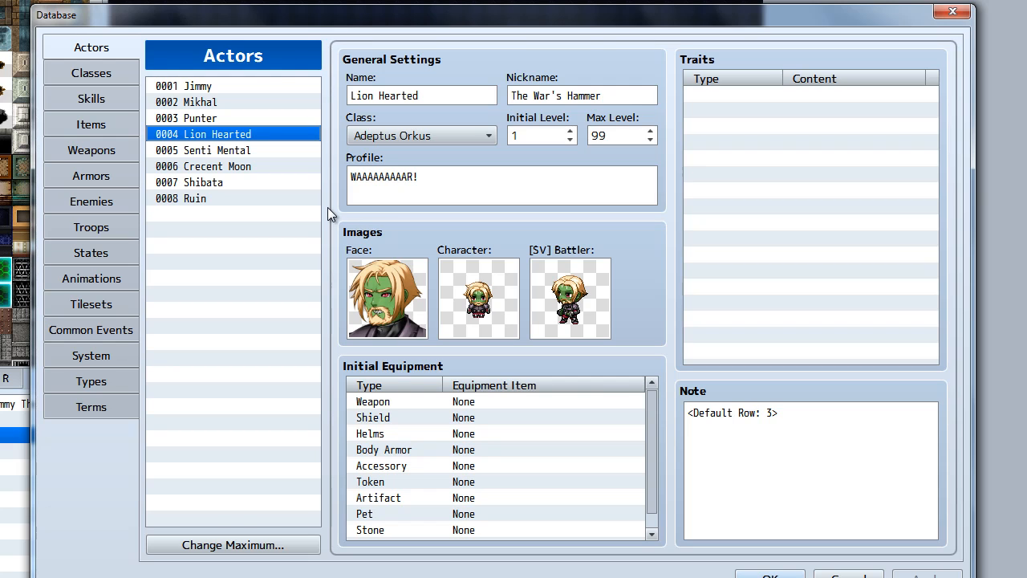
{"action": "left_click", "coordinate": [254, 151]}
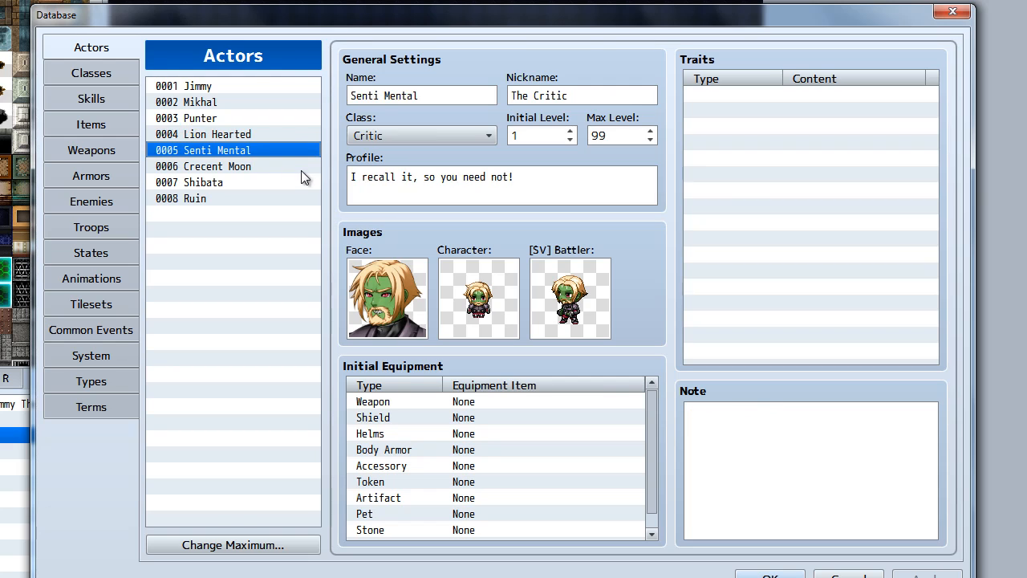
{"action": "left_click", "coordinate": [252, 167]}
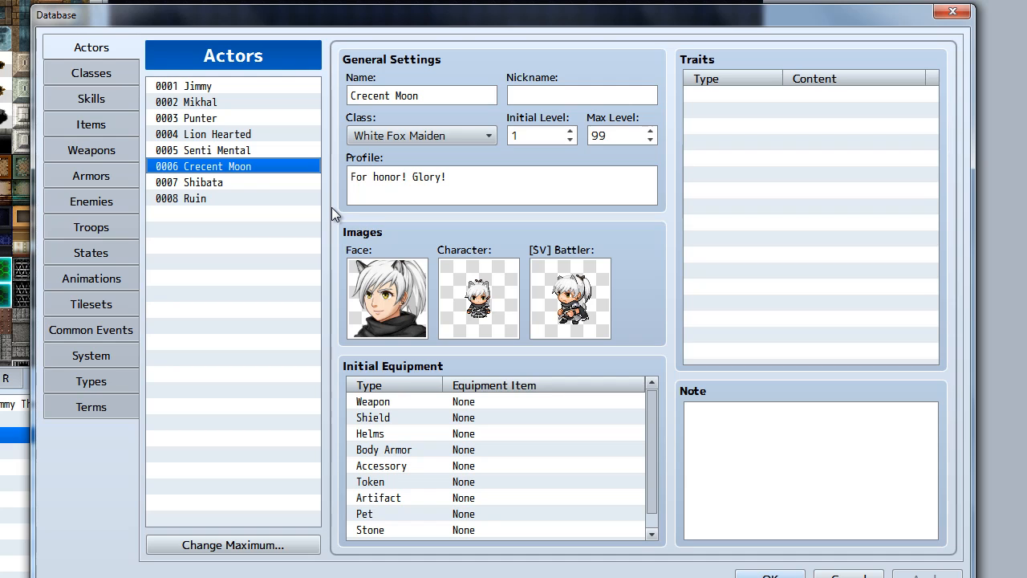
{"action": "left_click", "coordinate": [222, 198]}
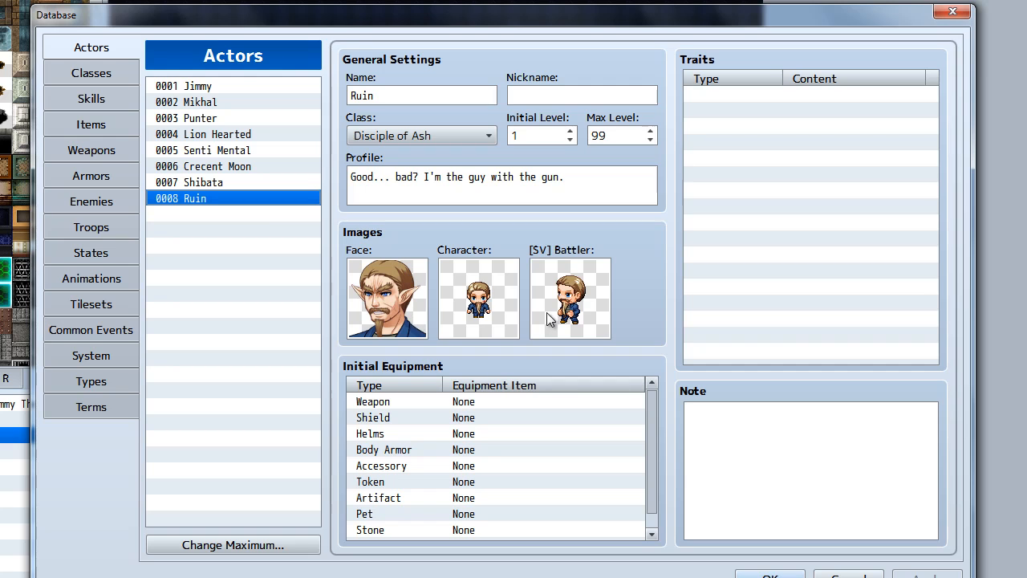
{"action": "left_click", "coordinate": [222, 184]}
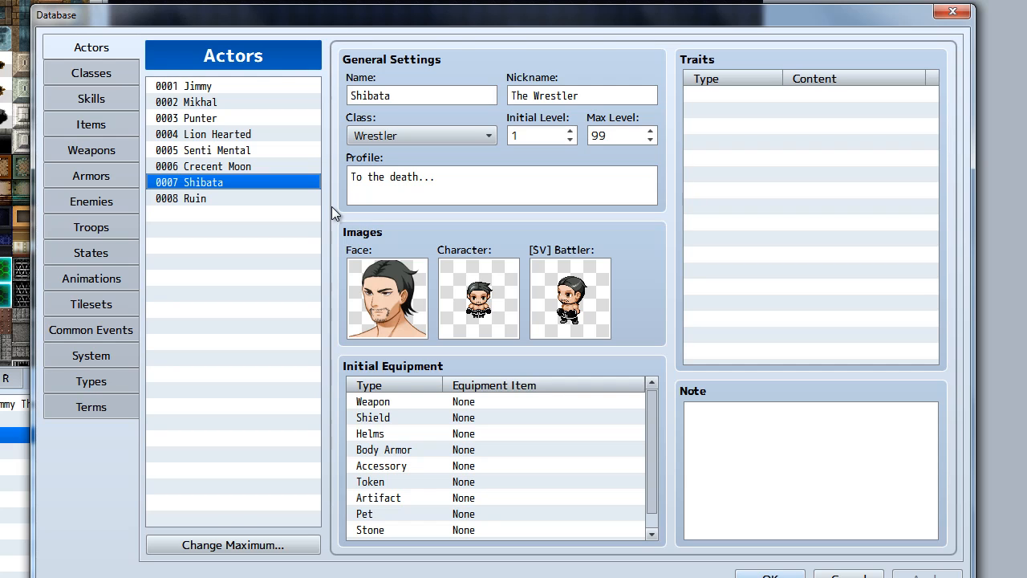
Look through the list of skills defined in the database, covering the basic attacks and the fire and ice spells
{"action": "left_click", "coordinate": [110, 94]}
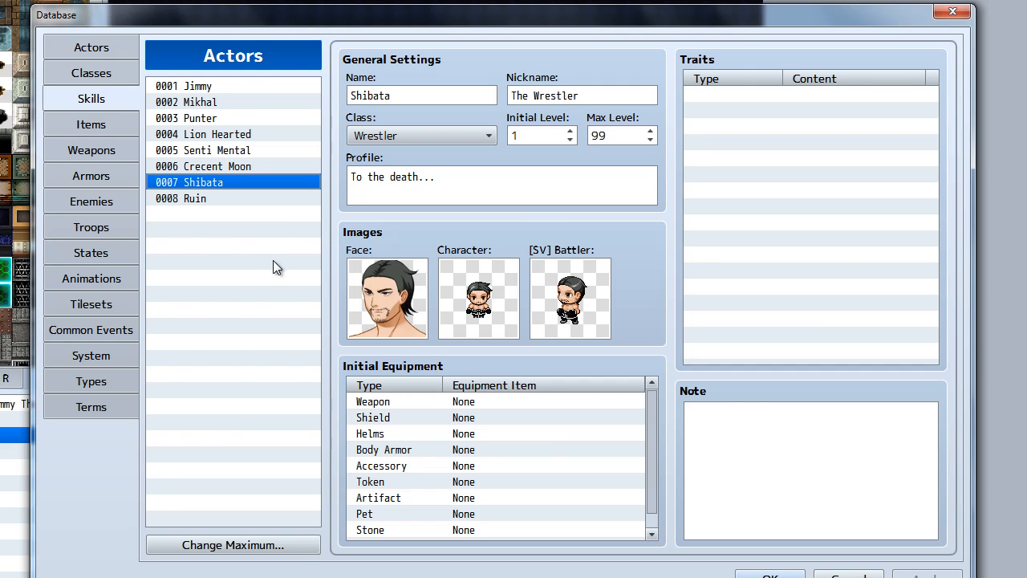
{"action": "scroll", "coordinate": [273, 265], "scroll_direction": "down", "scroll_amount": 1}
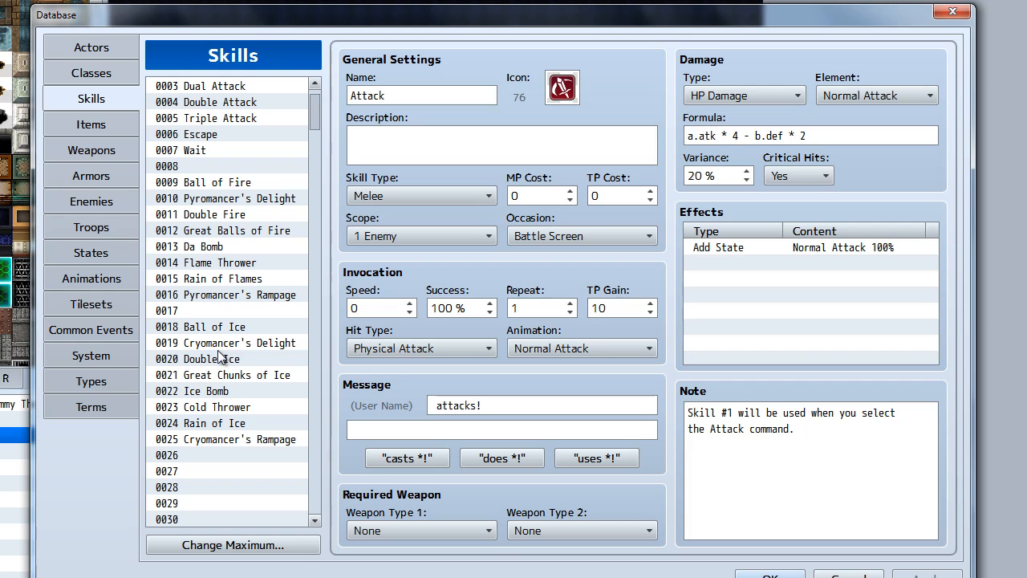
{"action": "scroll", "coordinate": [253, 318], "scroll_direction": "down", "scroll_amount": 1}
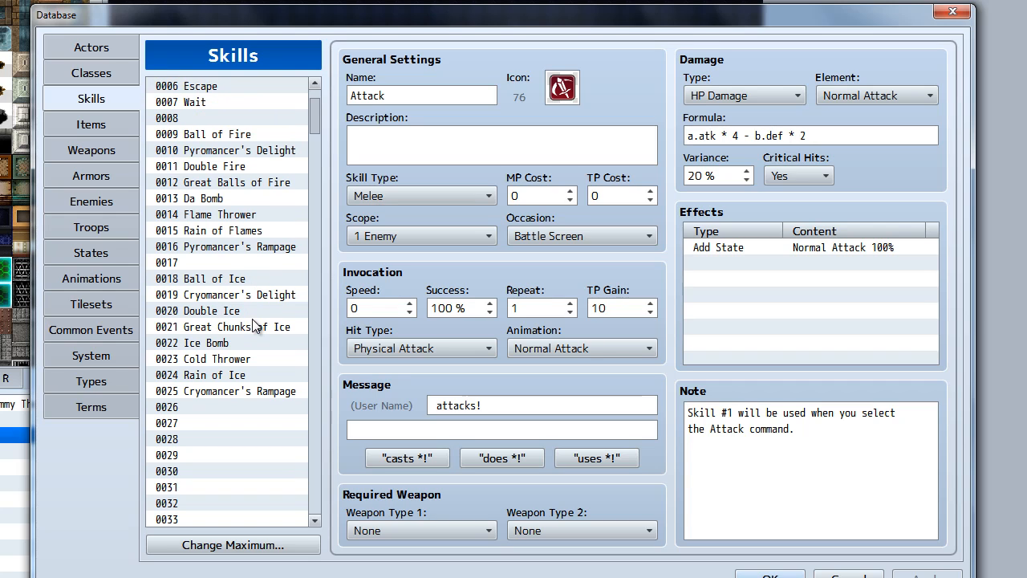
{"action": "scroll", "coordinate": [254, 324], "scroll_direction": "down", "scroll_amount": 1}
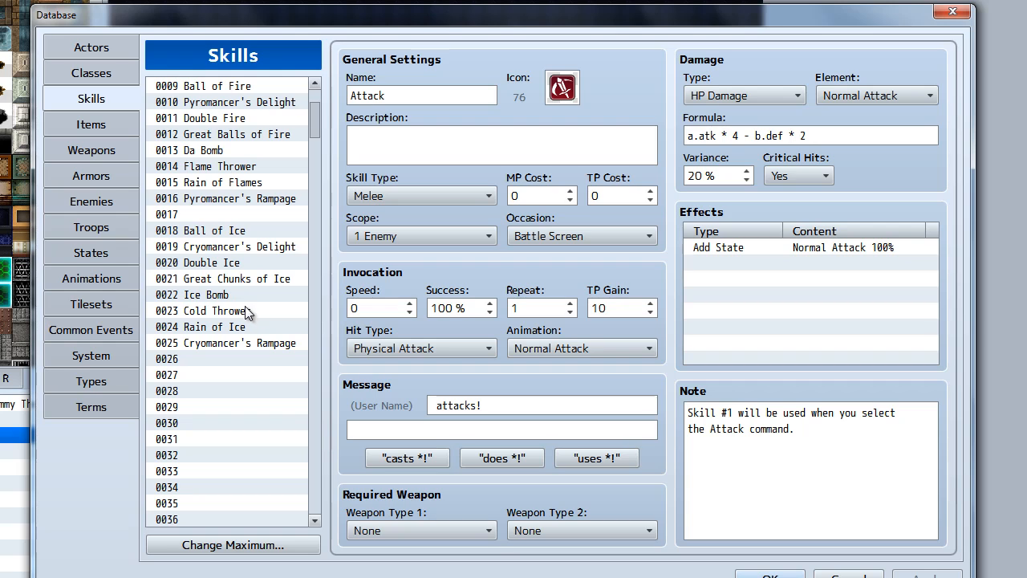
{"action": "scroll", "coordinate": [265, 237], "scroll_direction": "up", "scroll_amount": 1}
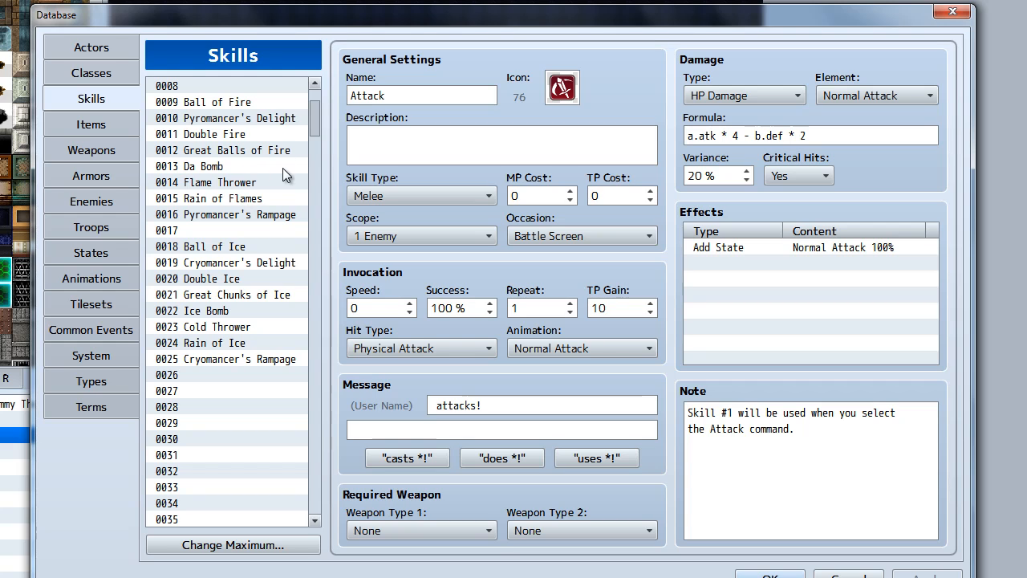
Compare the settings of the fire skills Great Balls of Fire, Da Bomb, Flame Thrower, Rain of Flames and Pyromancer's Rampage
{"action": "left_click", "coordinate": [242, 168]}
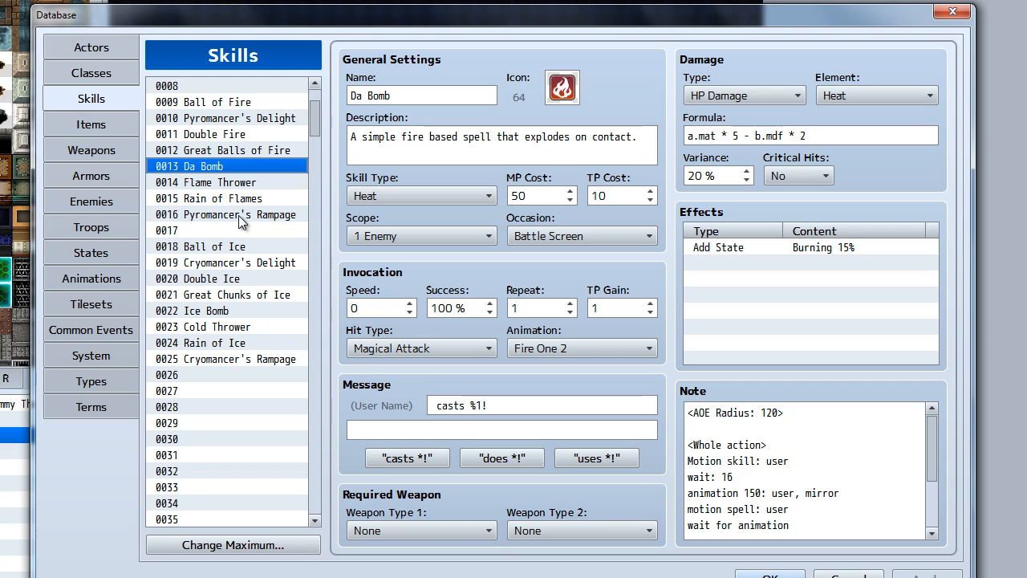
{"action": "left_click", "coordinate": [237, 150]}
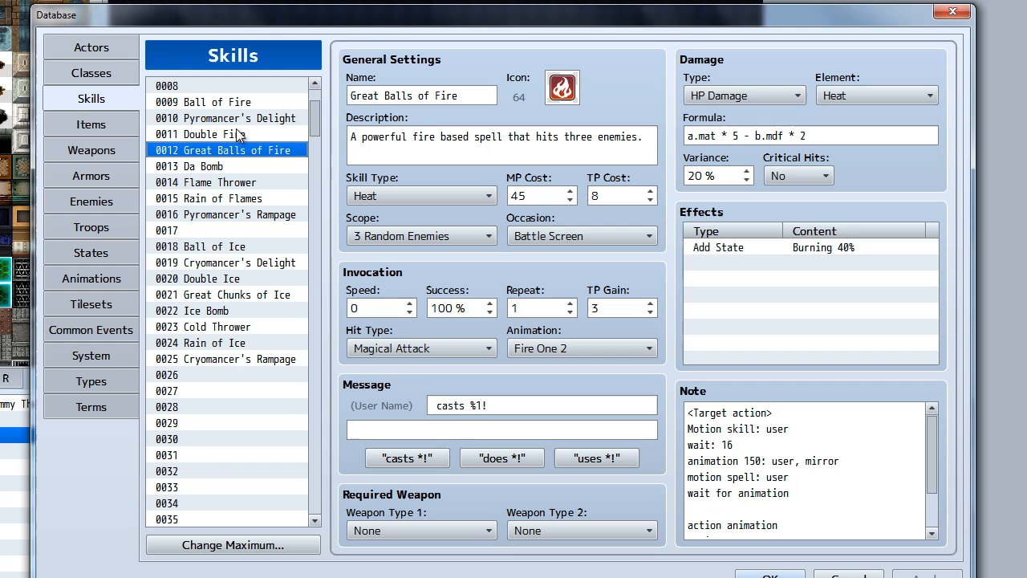
{"action": "left_click", "coordinate": [236, 215]}
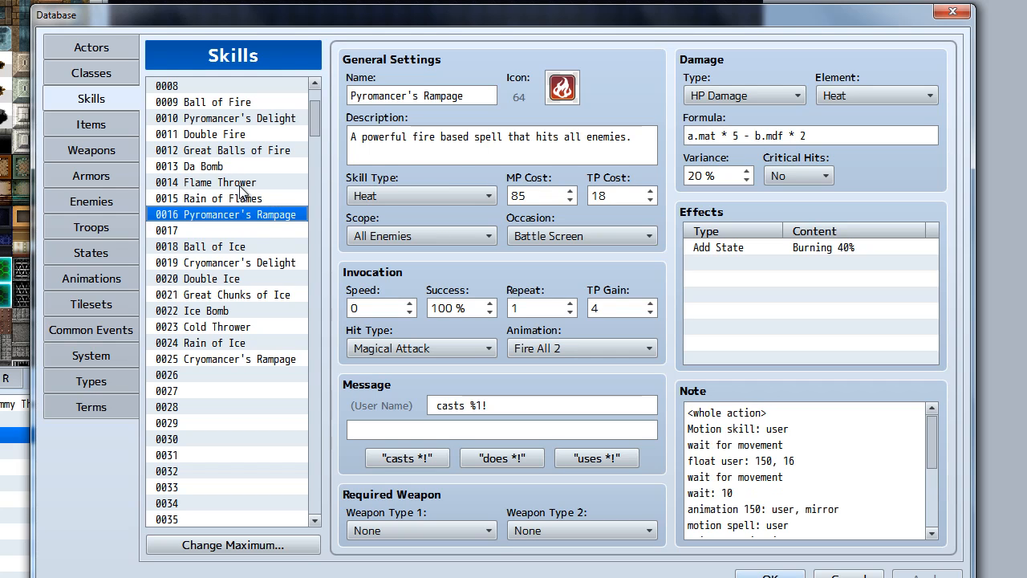
{"action": "left_click", "coordinate": [244, 183]}
{"action": "left_click", "coordinate": [245, 166]}
{"action": "left_click", "coordinate": [246, 187]}
{"action": "left_click", "coordinate": [247, 198]}
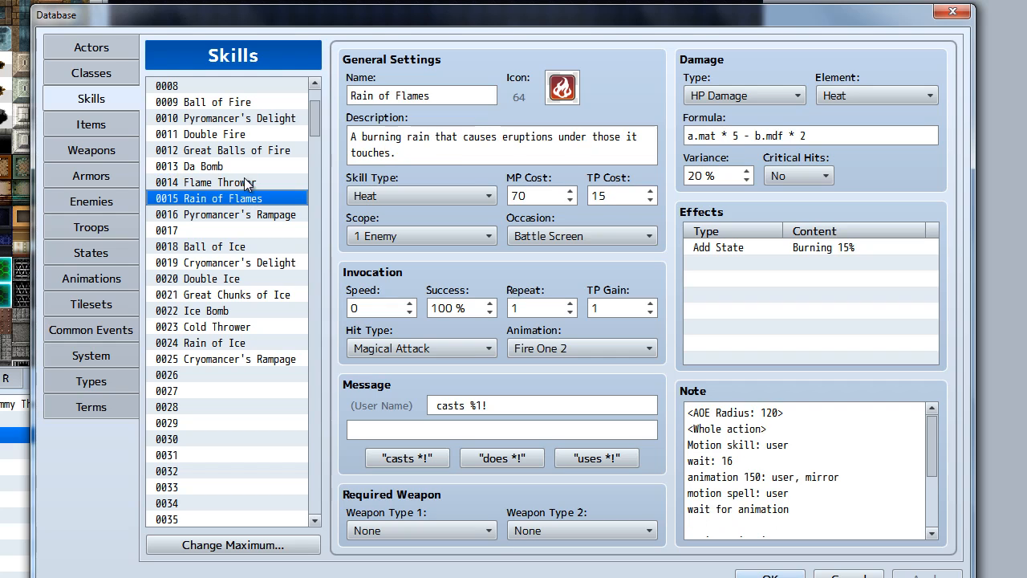
{"action": "left_click", "coordinate": [241, 166]}
{"action": "left_click", "coordinate": [245, 183]}
{"action": "left_click", "coordinate": [247, 201]}
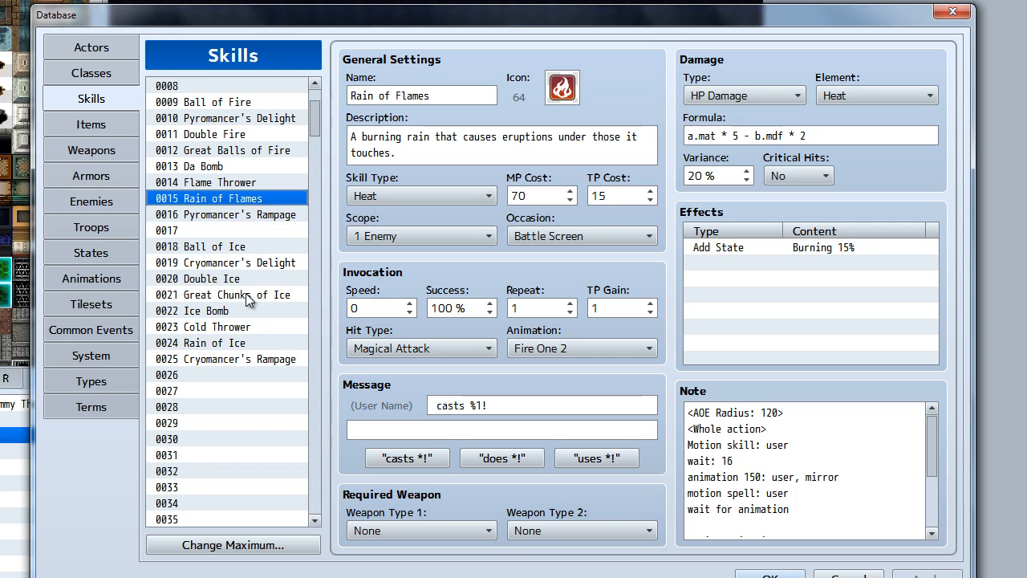
Examine the ice skills Cryomancer's Rampage and Great Chunks of Ice, including the action sequence in the latter's note
{"action": "left_click", "coordinate": [252, 359]}
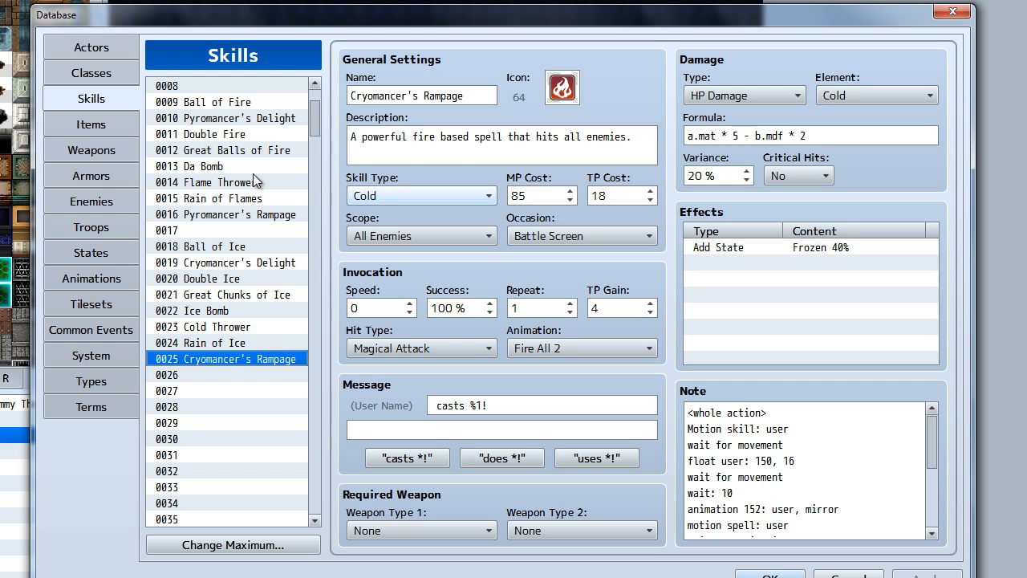
{"action": "left_click", "coordinate": [252, 181]}
{"action": "left_click", "coordinate": [248, 297]}
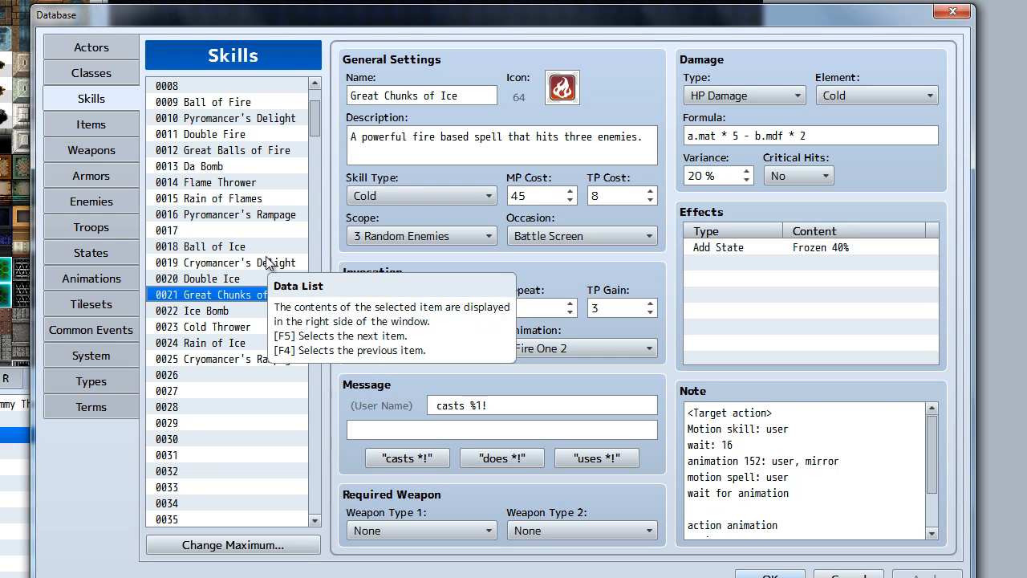
{"action": "left_click_drag", "start_coordinate": [929, 479], "coordinate": [932, 418]}
{"action": "left_click", "coordinate": [776, 416]}
{"action": "left_click", "coordinate": [791, 428]}
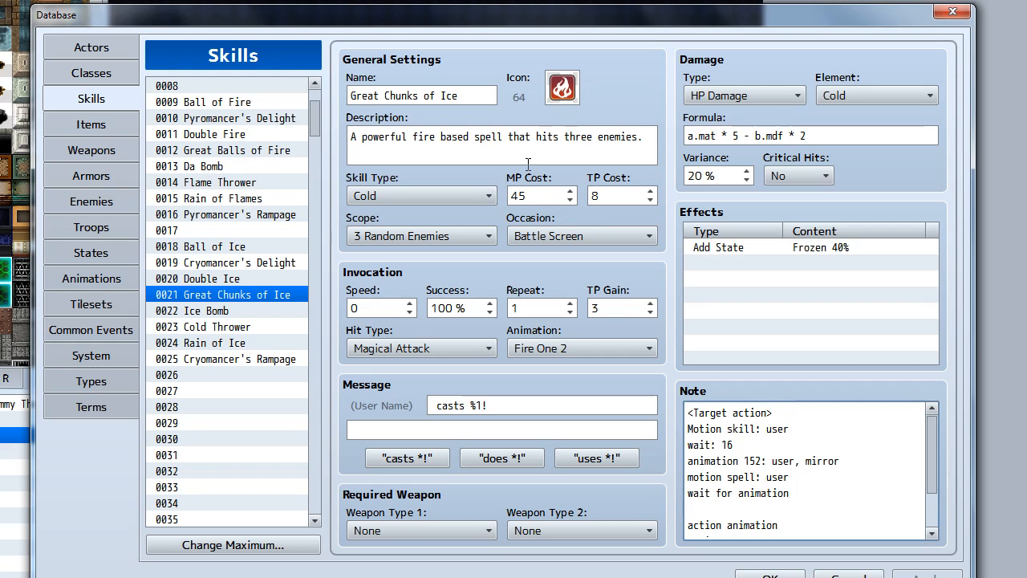
Look through the game's item list in the database
{"action": "left_click", "coordinate": [109, 122]}
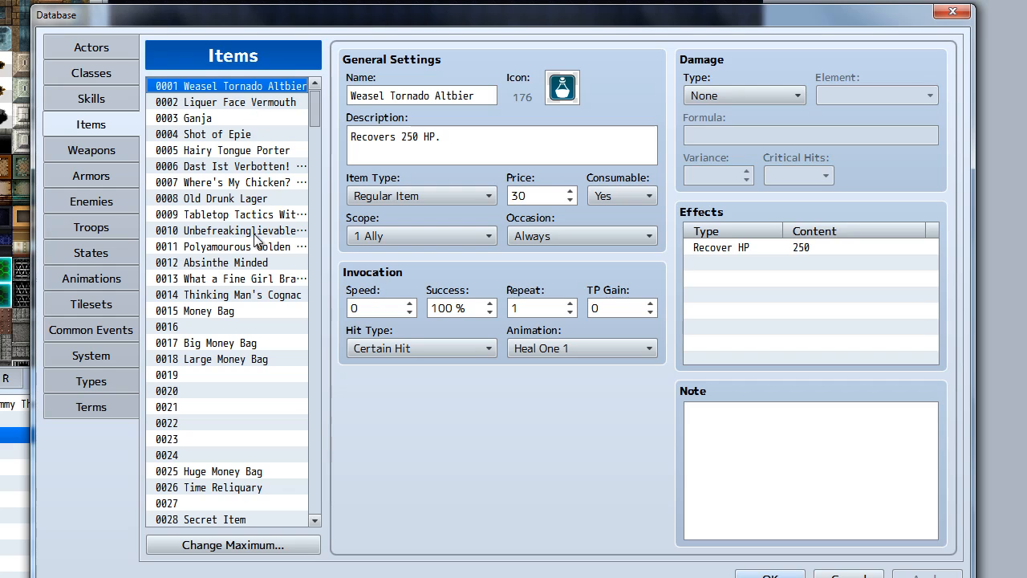
{"action": "scroll", "coordinate": [254, 307], "scroll_direction": "down", "scroll_amount": 3}
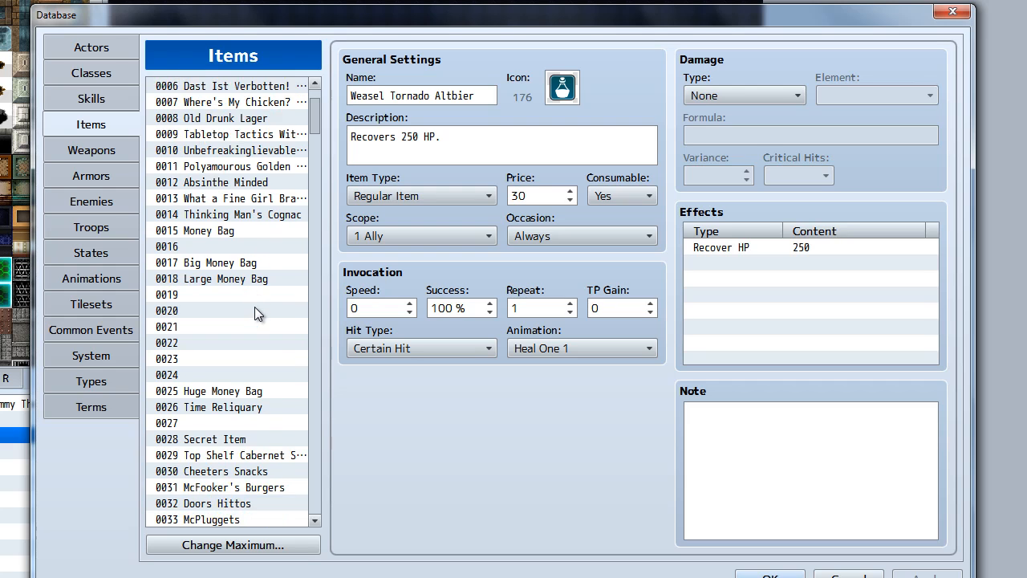
{"action": "scroll", "coordinate": [254, 307], "scroll_direction": "up", "scroll_amount": 2}
{"action": "scroll", "coordinate": [254, 313], "scroll_direction": "up", "scroll_amount": 2}
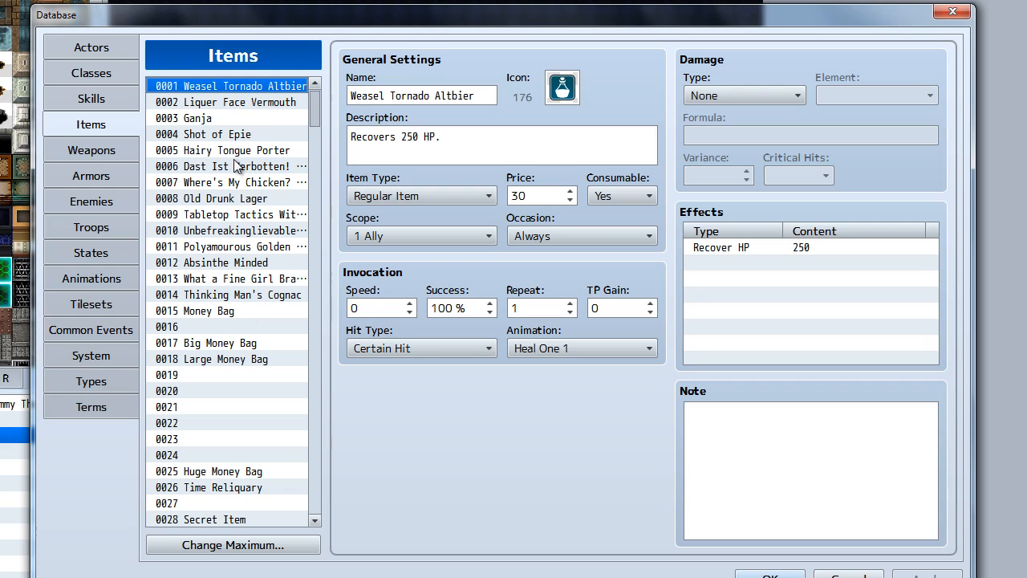
Look through the armors defined in the database
{"action": "left_click", "coordinate": [115, 173]}
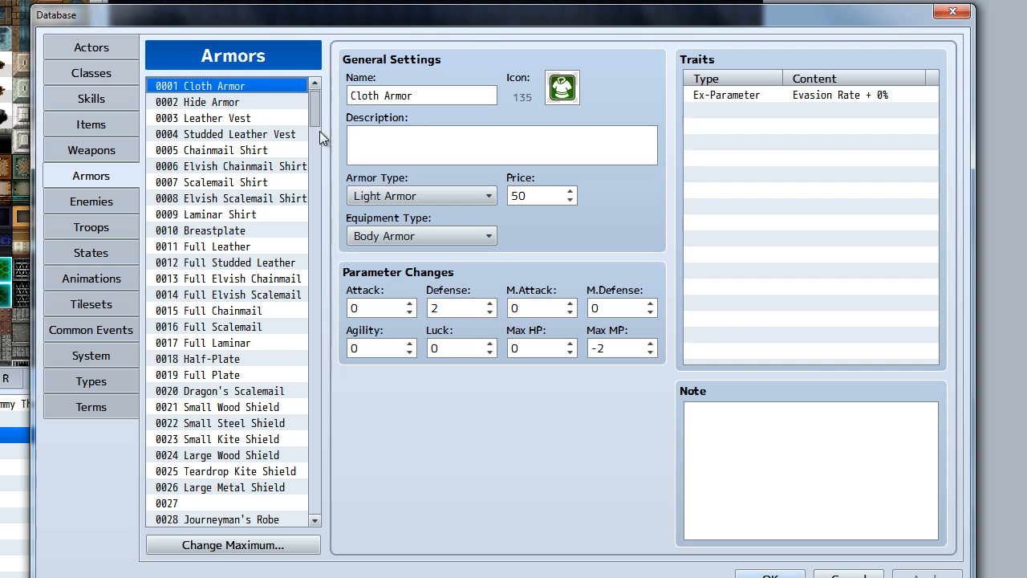
{"action": "scroll", "coordinate": [320, 134], "scroll_direction": "down", "scroll_amount": 7}
{"action": "left_click_drag", "start_coordinate": [320, 136], "coordinate": [319, 100]}
Review the game's terms and its element, skill, weapon, armor and equipment types, including skill type slot 16
{"action": "left_click", "coordinate": [125, 408]}
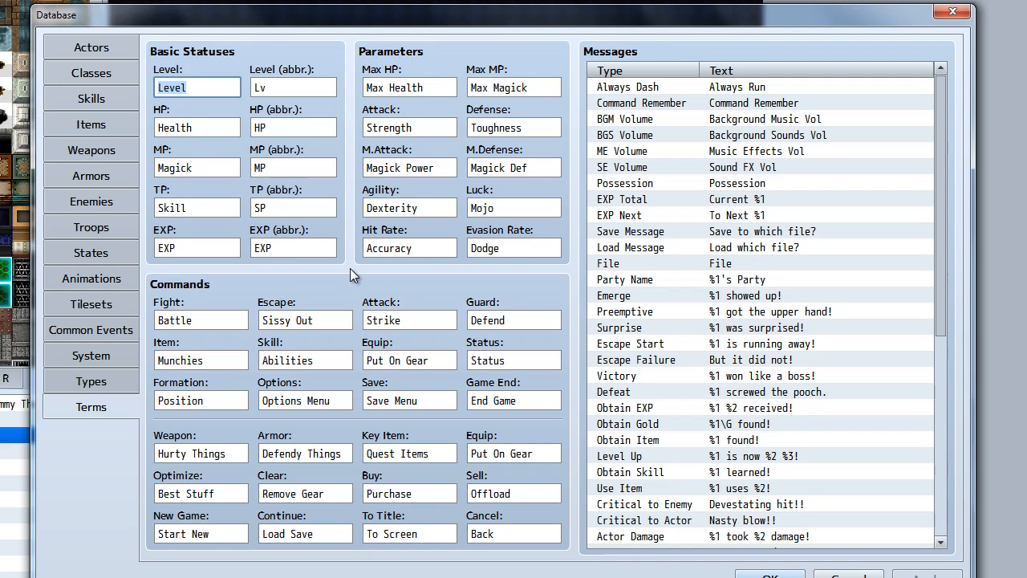
{"action": "left_click", "coordinate": [98, 381]}
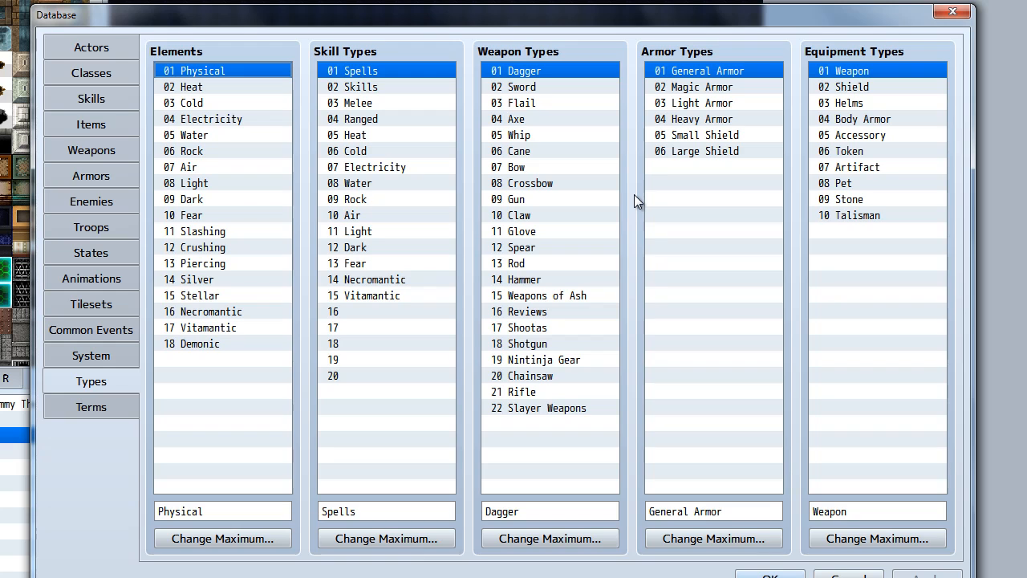
{"action": "left_click", "coordinate": [414, 311]}
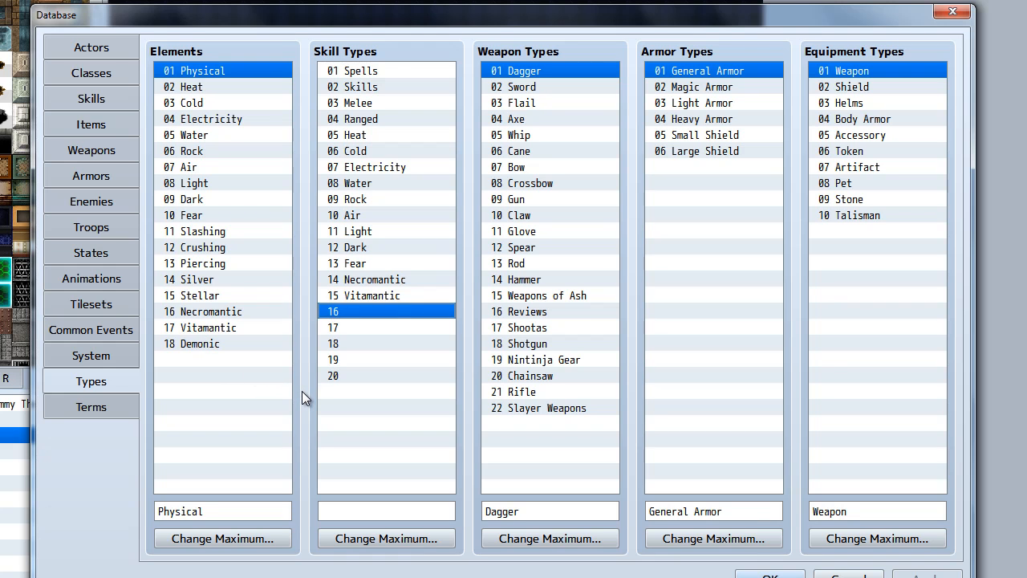
{"action": "left_click", "coordinate": [97, 404]}
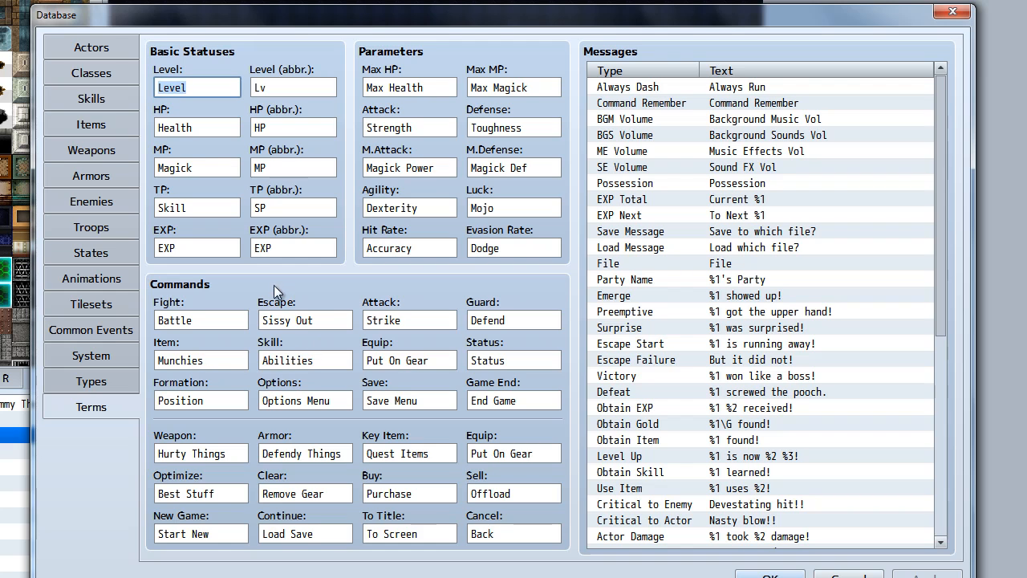
Review the system settings, preview the Cursor2 sound assigned to the cursor, and select the Buzzer sound entry
{"action": "left_click", "coordinate": [100, 350]}
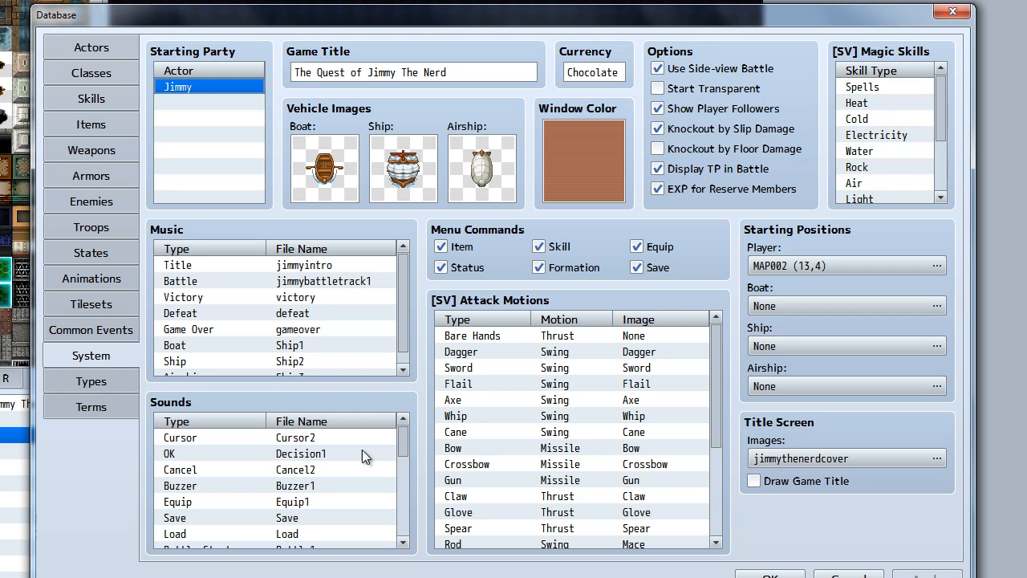
{"action": "left_click_drag", "start_coordinate": [400, 453], "coordinate": [405, 431]}
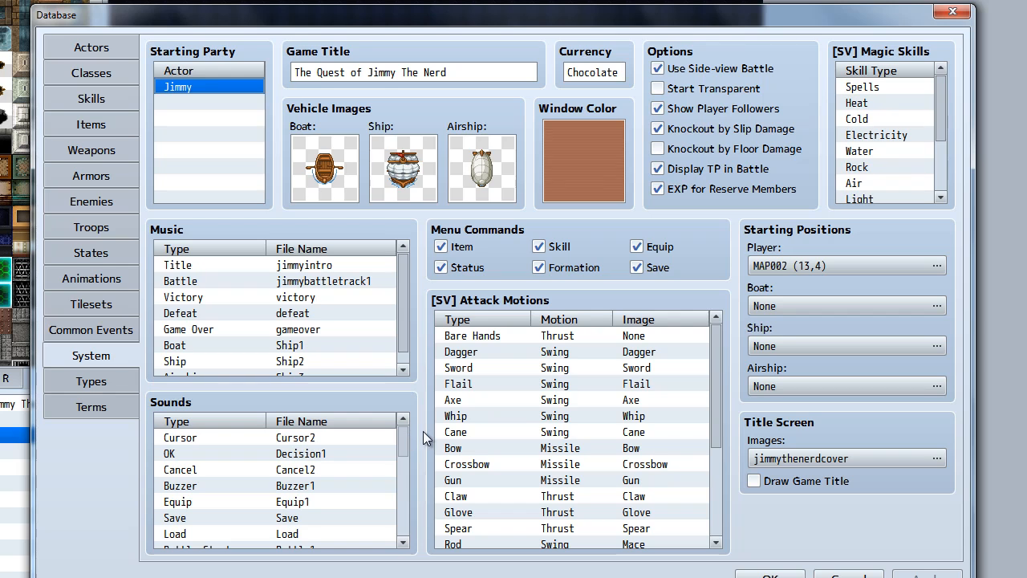
{"action": "double_click", "coordinate": [327, 439]}
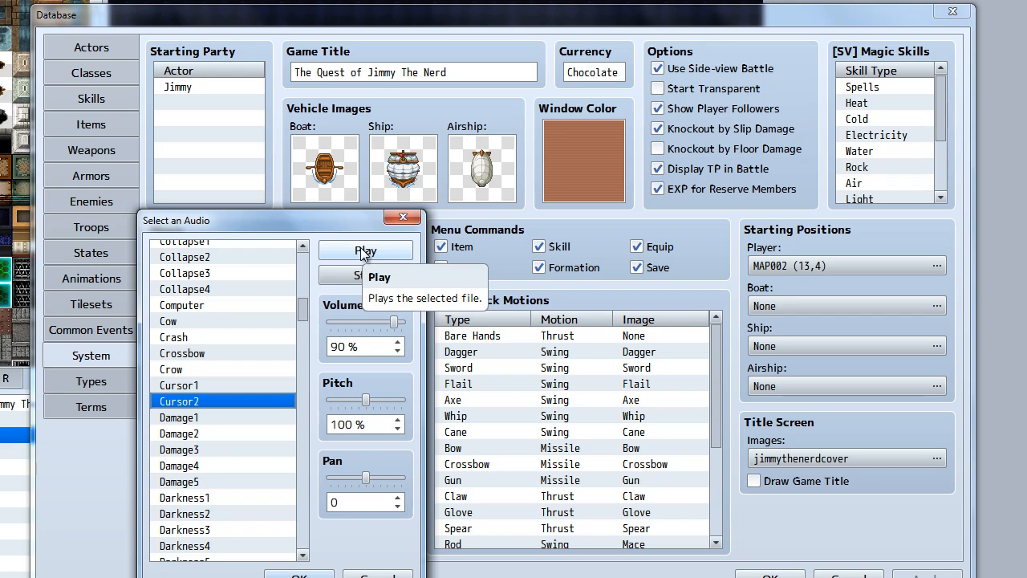
{"action": "left_click", "coordinate": [361, 247]}
{"action": "left_click", "coordinate": [300, 575]}
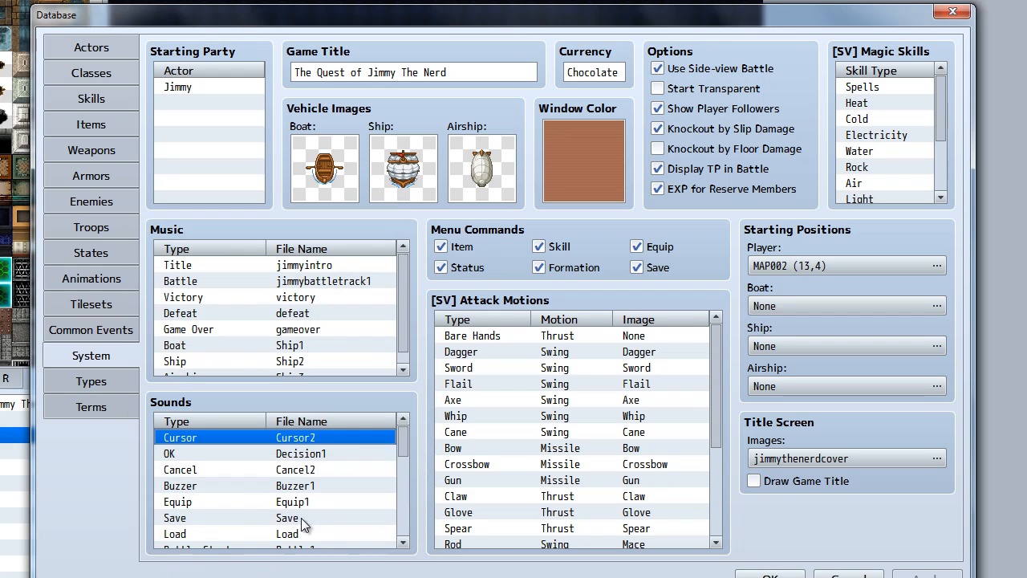
{"action": "left_click", "coordinate": [237, 486]}
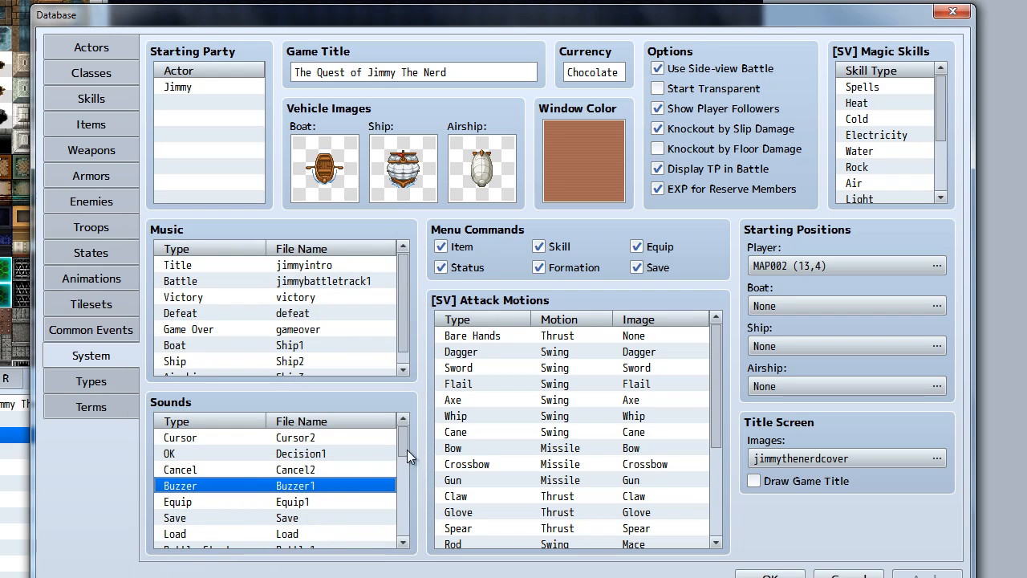
Preview the Buzzer1 sound effect assigned to the Buzzer entry and keep it
{"action": "double_click", "coordinate": [335, 488]}
{"action": "left_click", "coordinate": [365, 250]}
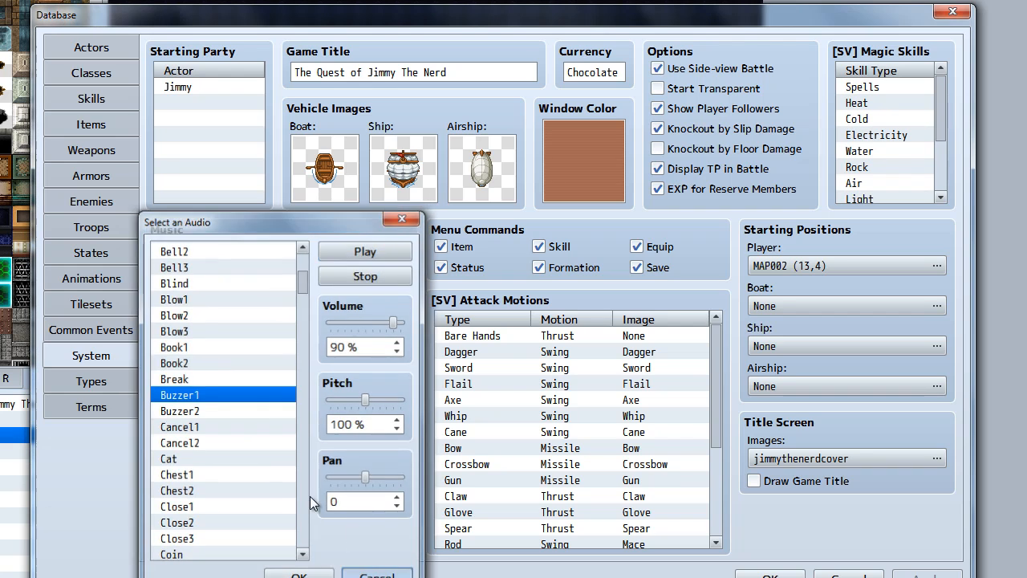
{"action": "left_click", "coordinate": [298, 576]}
Preview the sound effects assigned to Battle Start and Escape, Battle1 and Run, leaving both assignments as they are
{"action": "scroll", "coordinate": [285, 501], "scroll_direction": "down", "scroll_amount": 1}
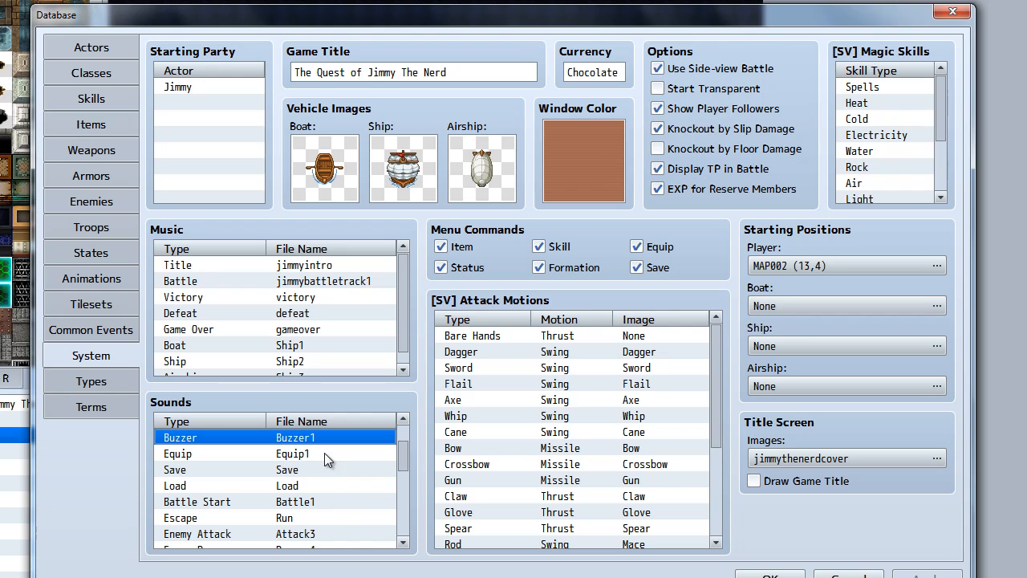
{"action": "left_click", "coordinate": [319, 503]}
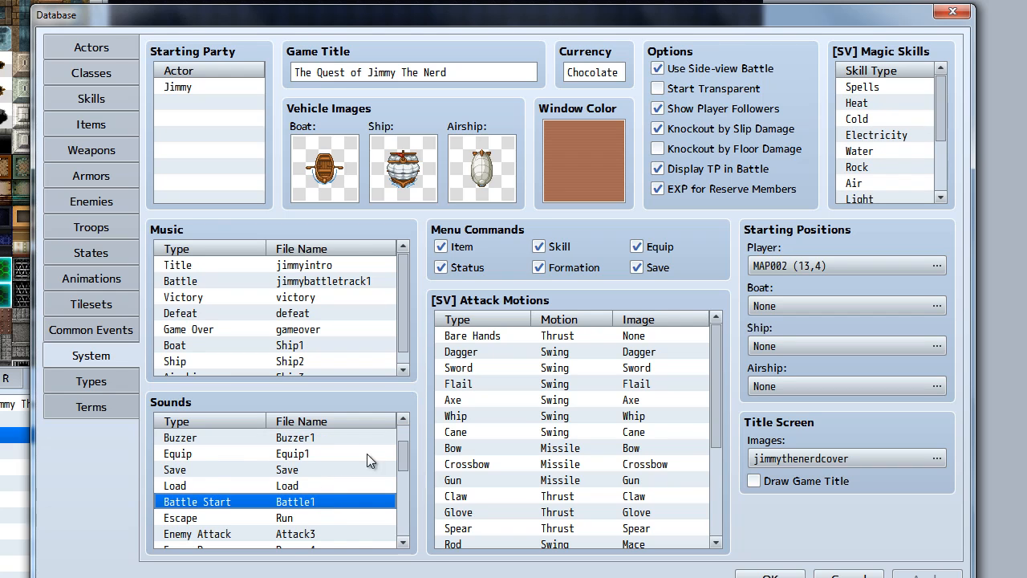
{"action": "double_click", "coordinate": [324, 501]}
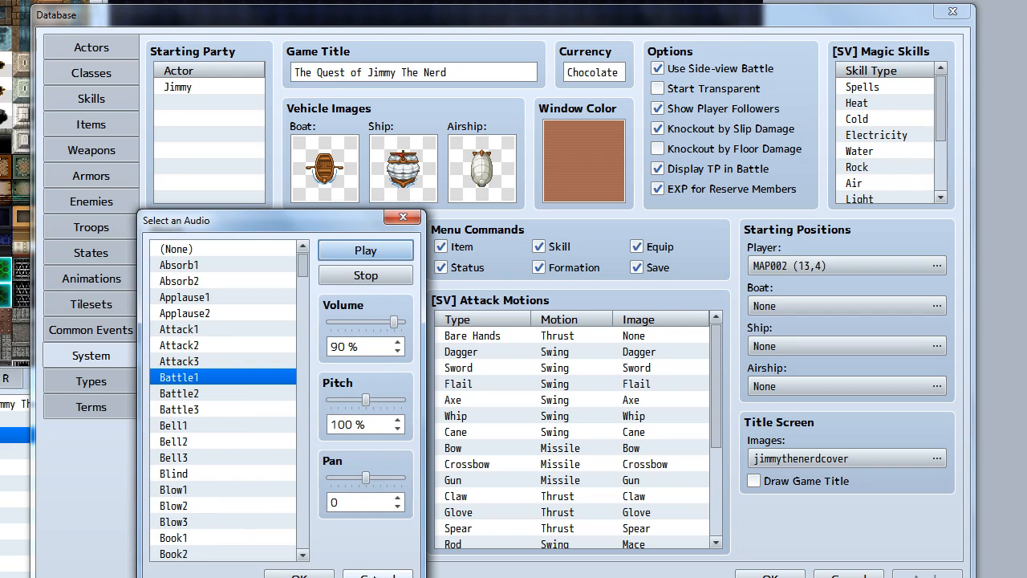
{"action": "left_click", "coordinate": [375, 575]}
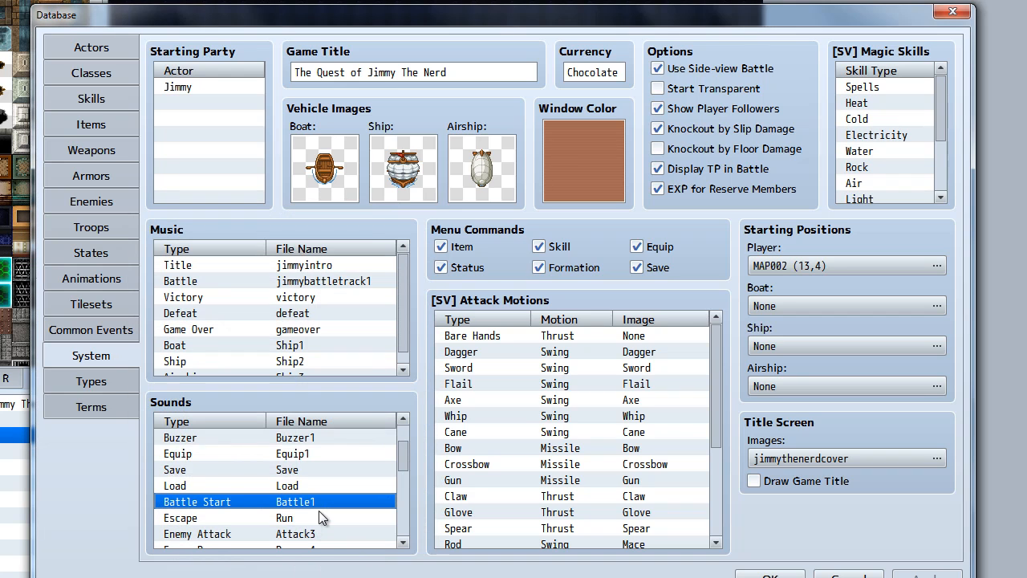
{"action": "scroll", "coordinate": [320, 507], "scroll_direction": "down", "scroll_amount": 2}
{"action": "double_click", "coordinate": [312, 439]}
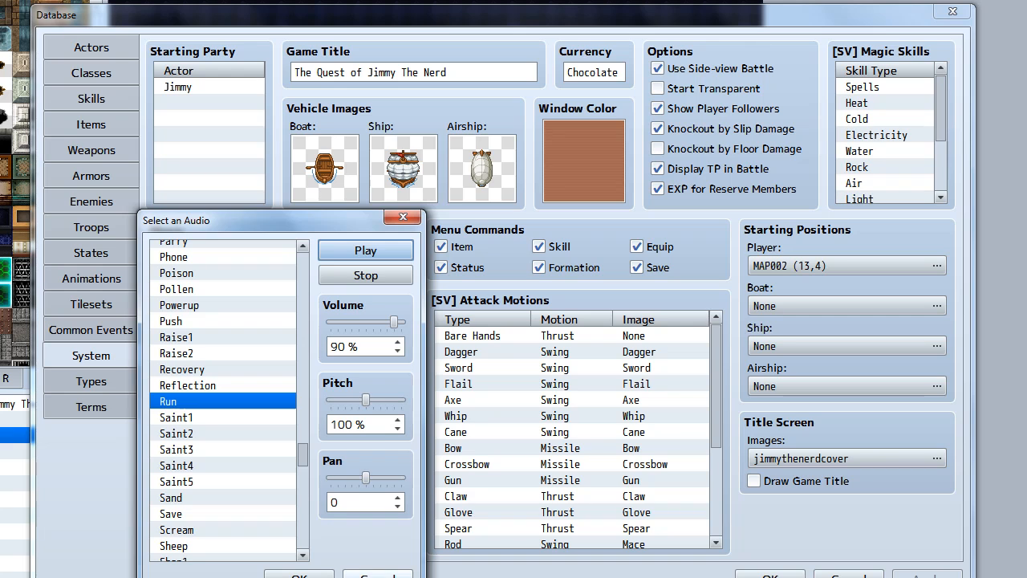
{"action": "left_click", "coordinate": [376, 575]}
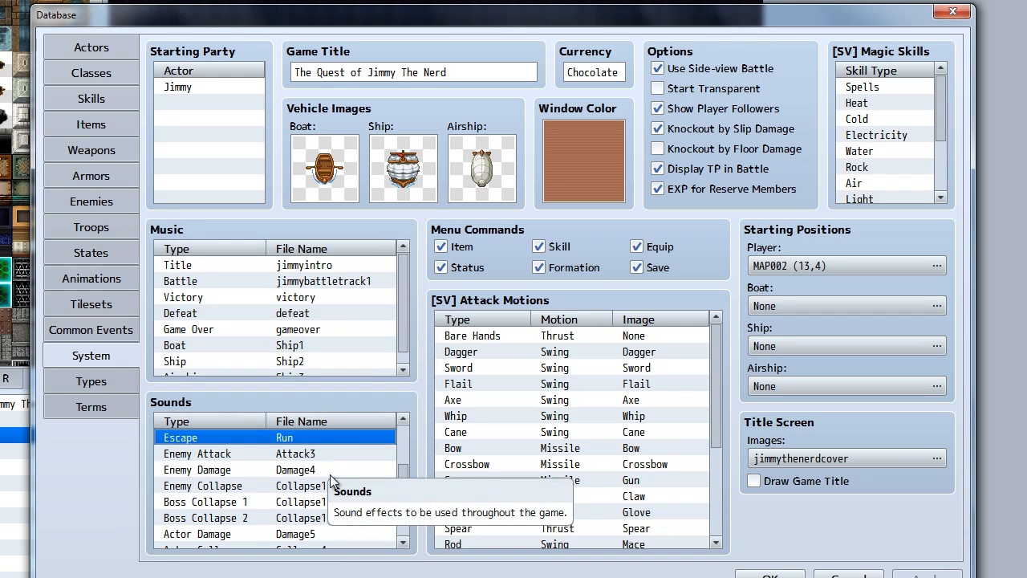
Preview the Collapse4 sound effect assigned to Actor Collapse and keep it
{"action": "scroll", "coordinate": [347, 487], "scroll_direction": "down", "scroll_amount": 2}
{"action": "double_click", "coordinate": [337, 485]}
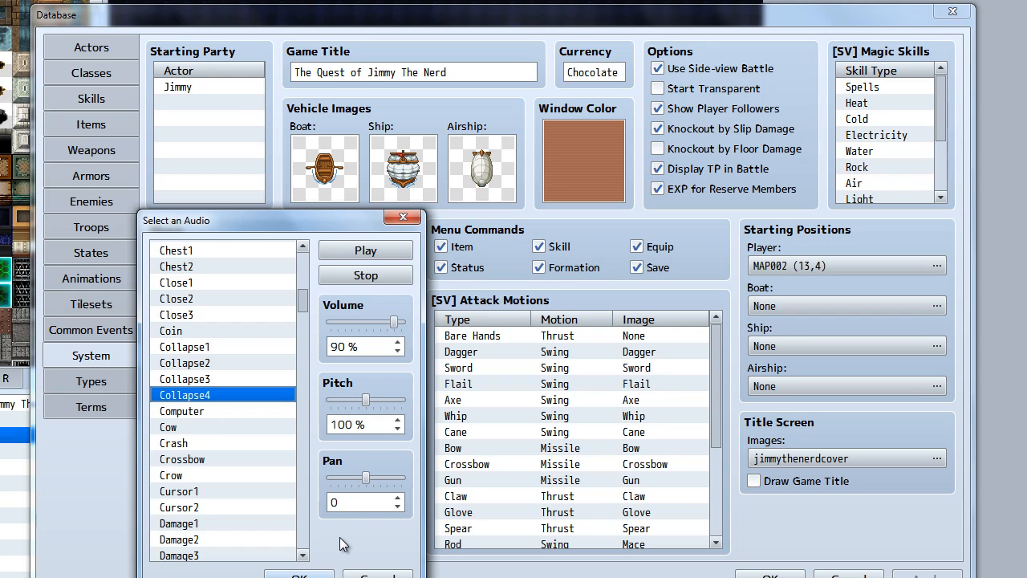
{"action": "left_click", "coordinate": [365, 250]}
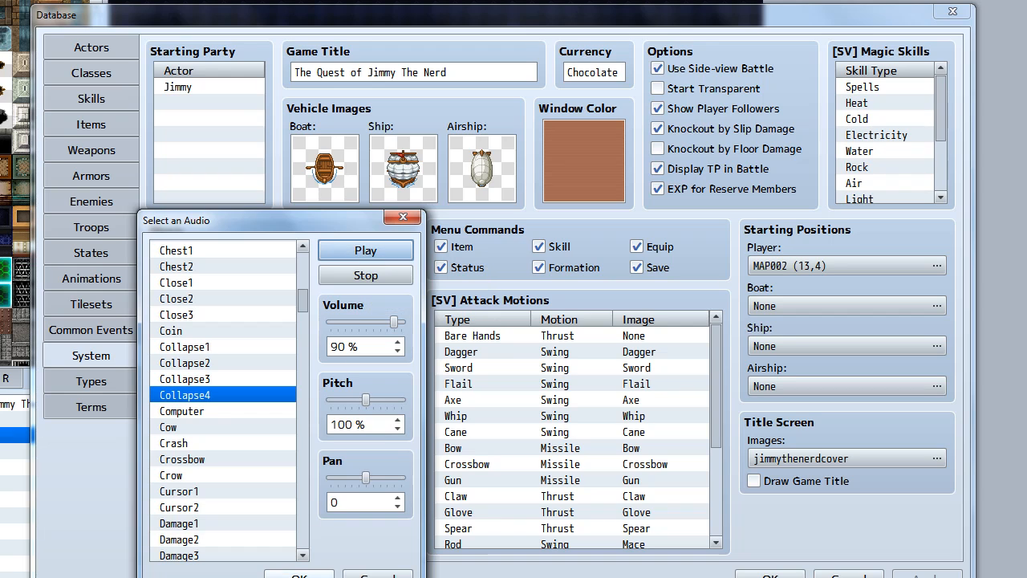
{"action": "left_click", "coordinate": [299, 575]}
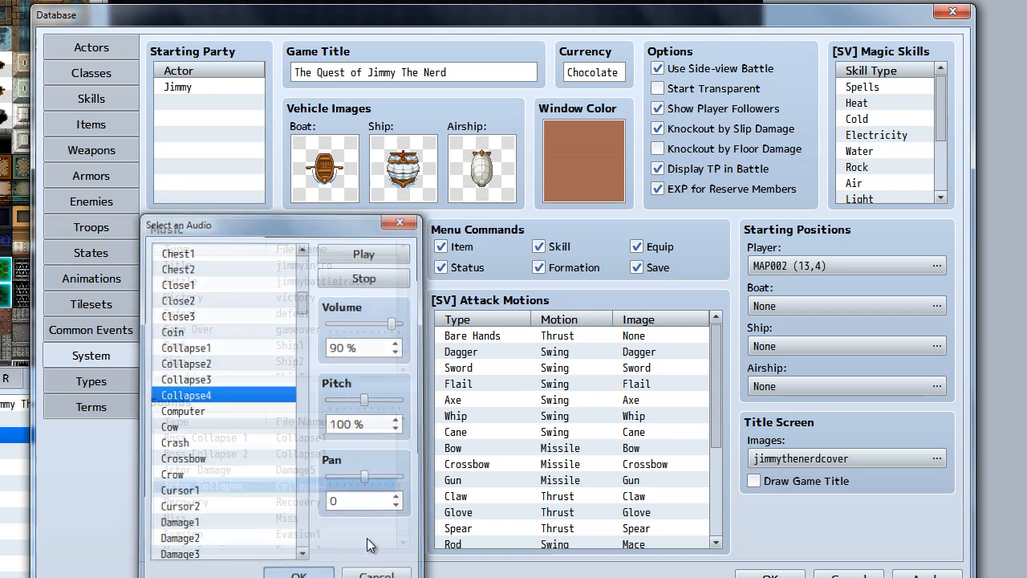
Check the music assigned to Defeat and Game Over by previewing the defeat and gameover tracks, keeping both
{"action": "left_click_drag", "start_coordinate": [406, 493], "coordinate": [405, 469]}
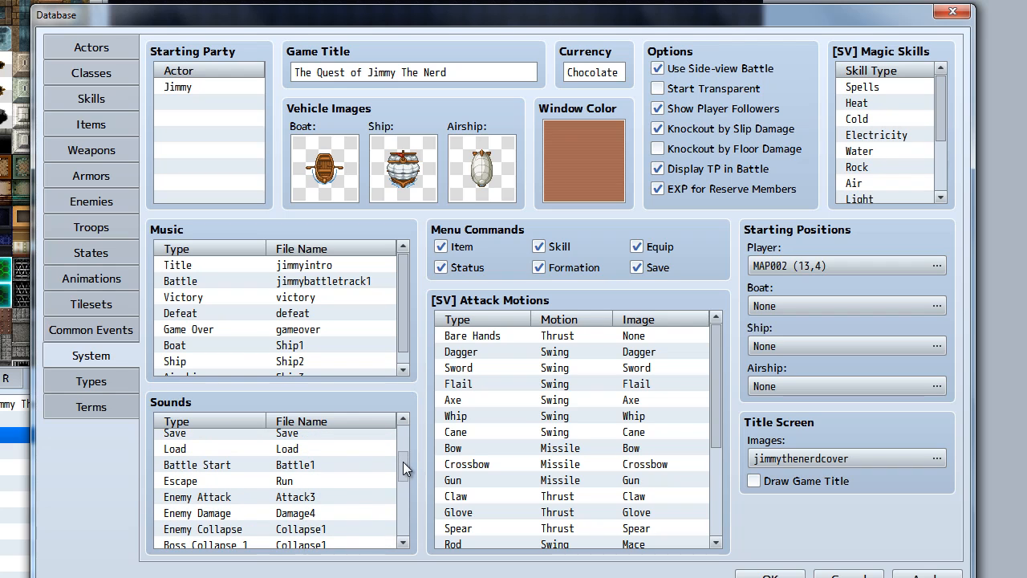
{"action": "double_click", "coordinate": [251, 315]}
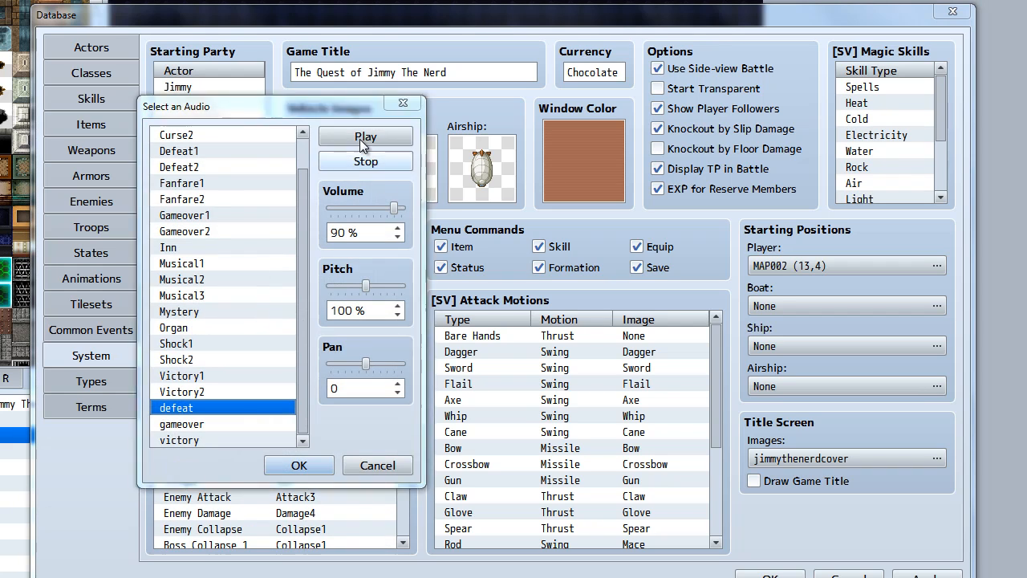
{"action": "left_click", "coordinate": [362, 138]}
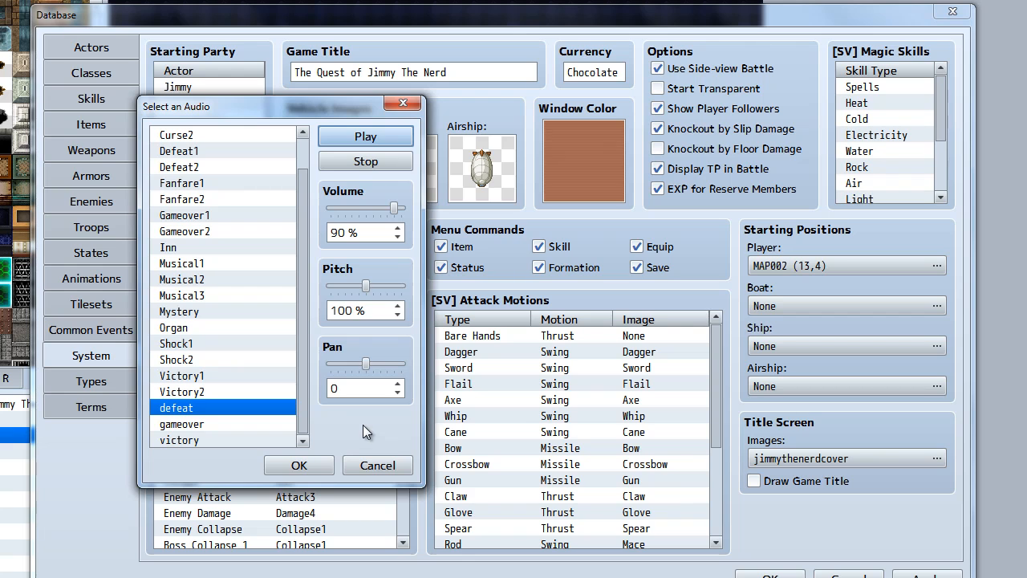
{"action": "left_click", "coordinate": [317, 466]}
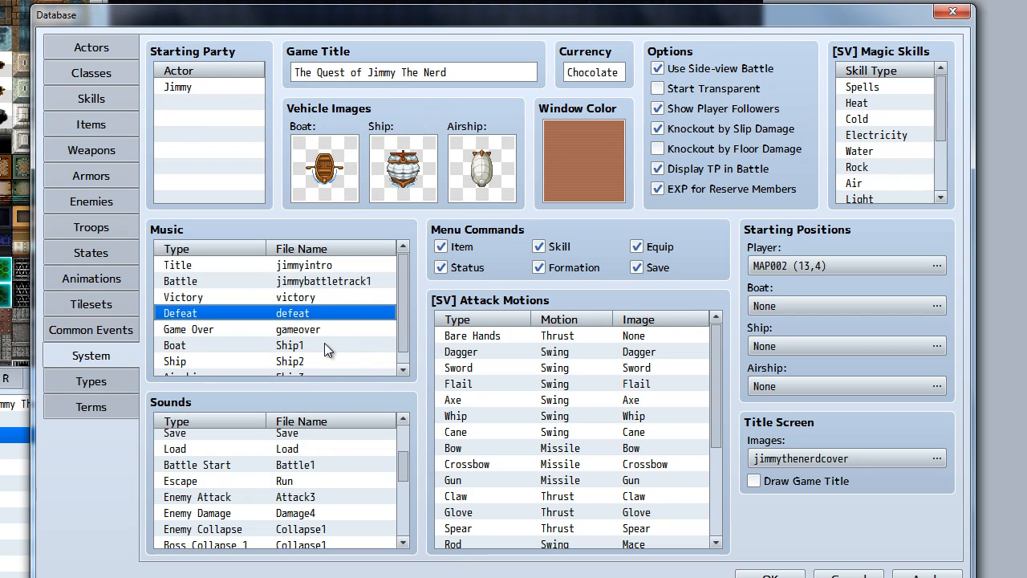
{"action": "double_click", "coordinate": [333, 330]}
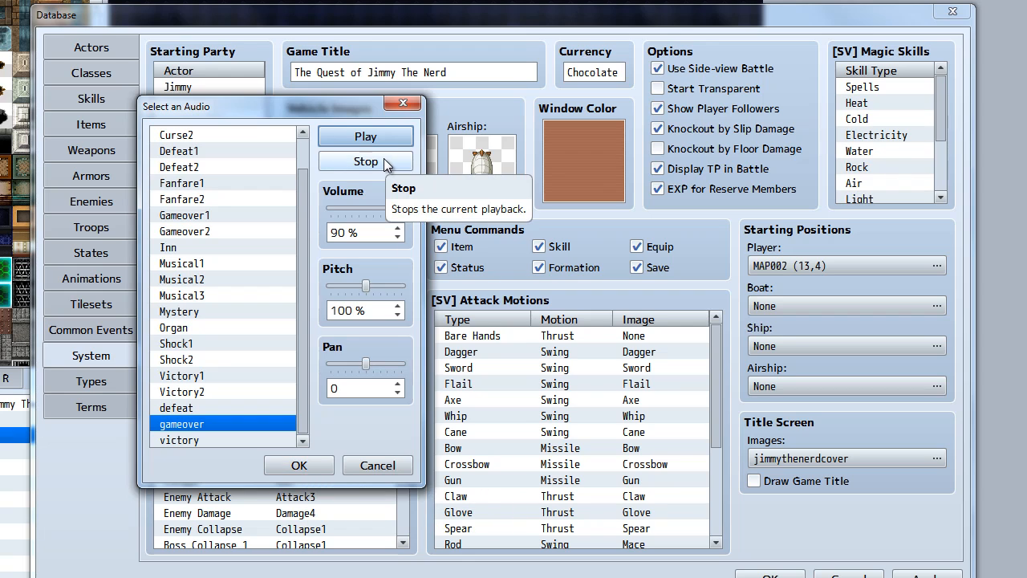
{"action": "left_click", "coordinate": [299, 466]}
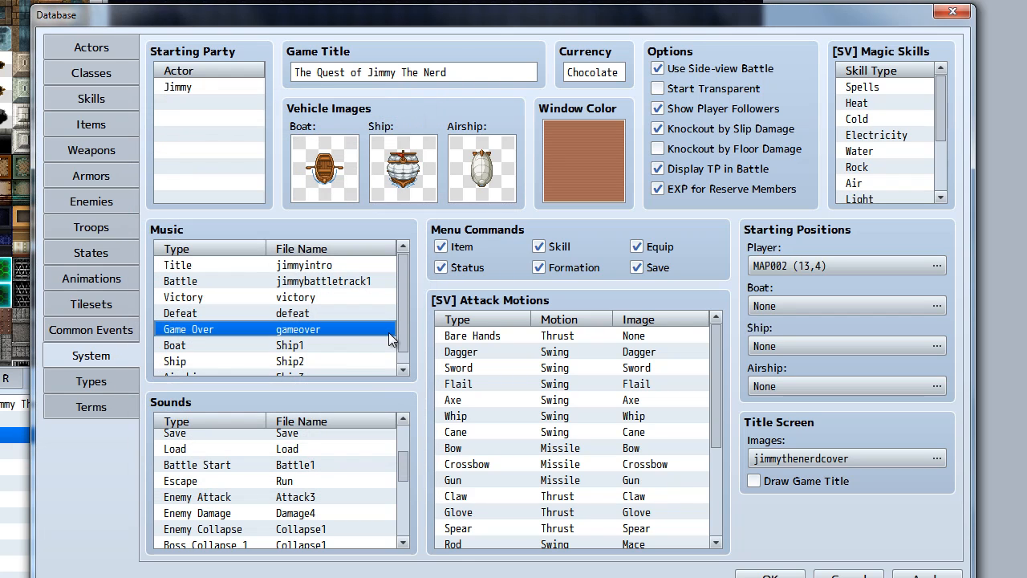
Look over the remaining entries in the system's sounds and music lists
{"action": "scroll", "coordinate": [404, 332], "scroll_direction": "down", "scroll_amount": 1}
{"action": "scroll", "coordinate": [405, 331], "scroll_direction": "up", "scroll_amount": 1}
{"action": "left_click_drag", "start_coordinate": [404, 465], "coordinate": [425, 368]}
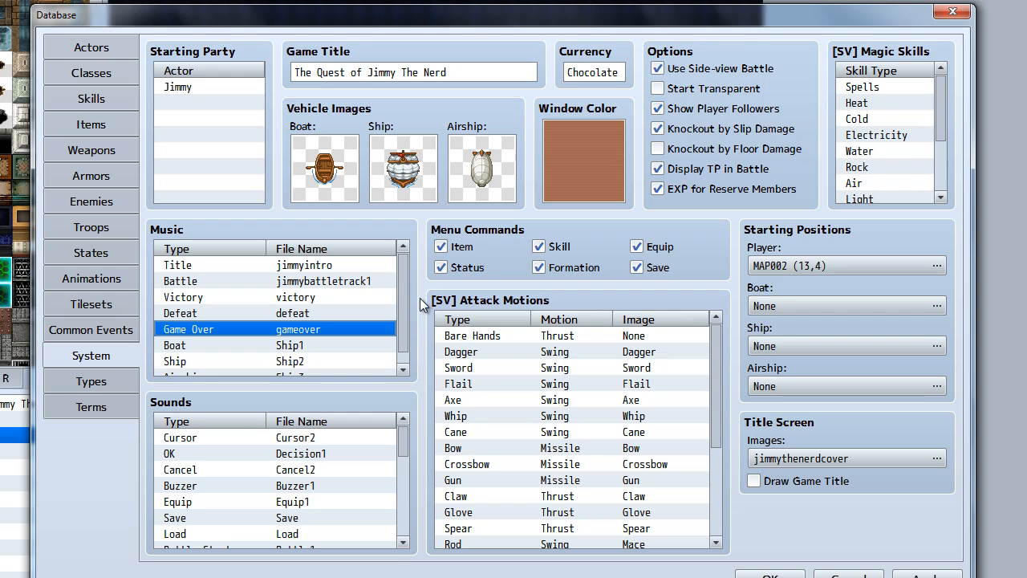
{"action": "scroll", "coordinate": [405, 326], "scroll_direction": "down", "scroll_amount": 1}
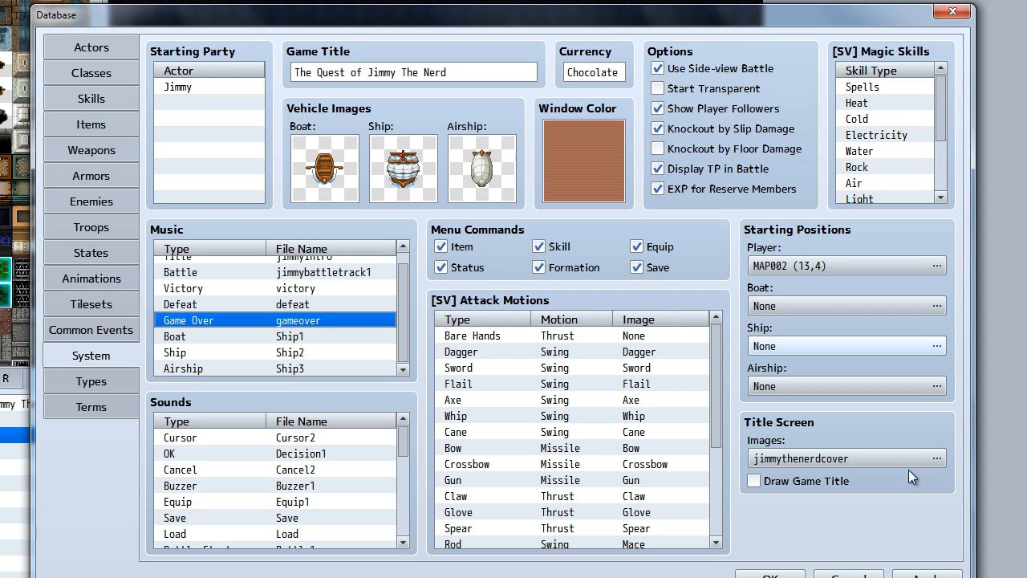
Open the title screen image selection and examine the jimmythenerdcover picture across its width
{"action": "left_click", "coordinate": [937, 460]}
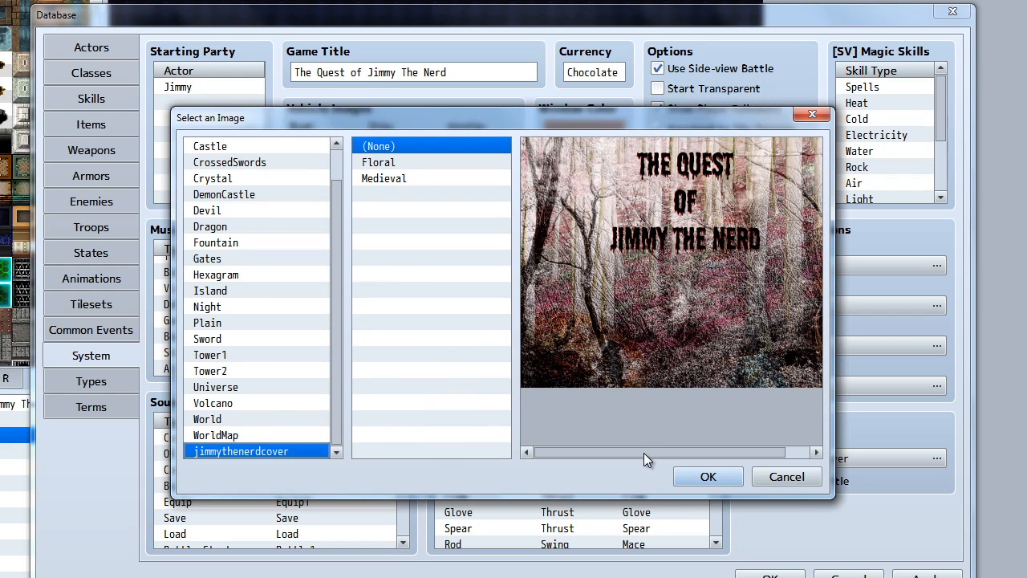
{"action": "mouse_move", "coordinate": [644, 452]}
{"action": "left_mouse_down"}
{"action": "mouse_move", "coordinate": [668, 453]}
{"action": "mouse_move", "coordinate": [645, 458]}
{"action": "left_mouse_up"}
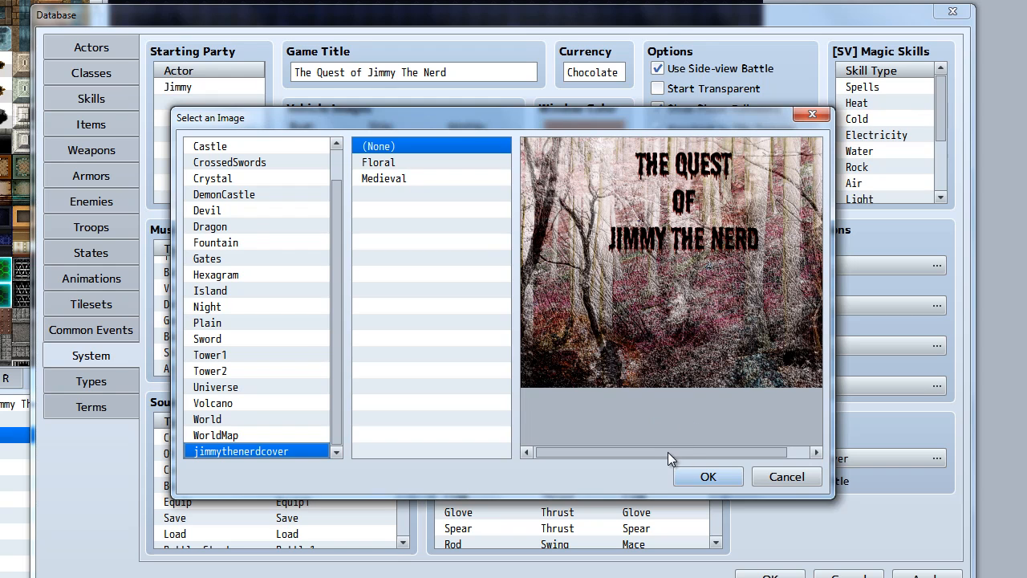
{"action": "left_click_drag", "start_coordinate": [668, 452], "coordinate": [678, 450]}
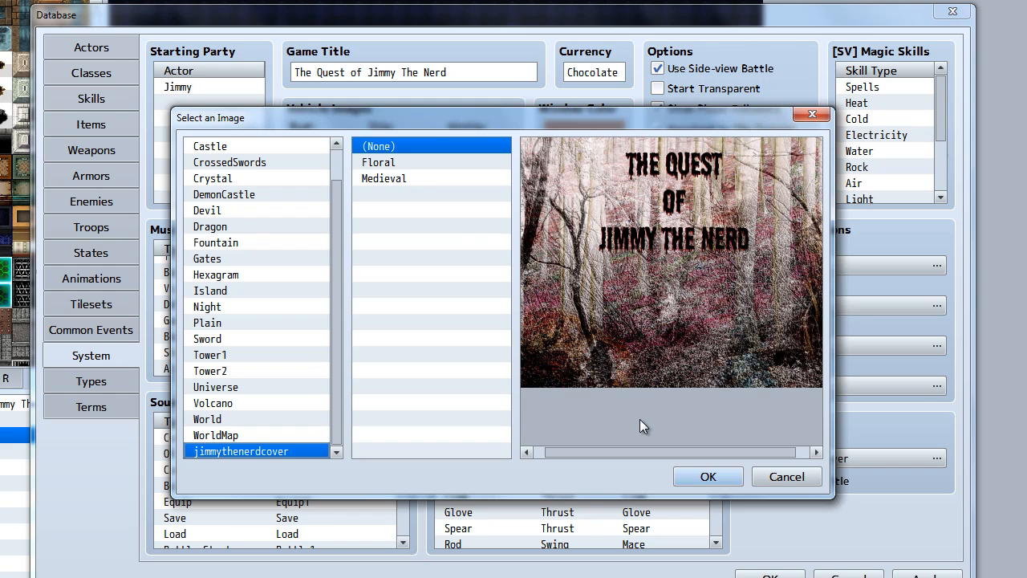
Preview the Medieval frame on the title image, return to (None), and accept jimmythenerdcover as the title screen
{"action": "left_click", "coordinate": [414, 177]}
{"action": "left_click", "coordinate": [414, 151]}
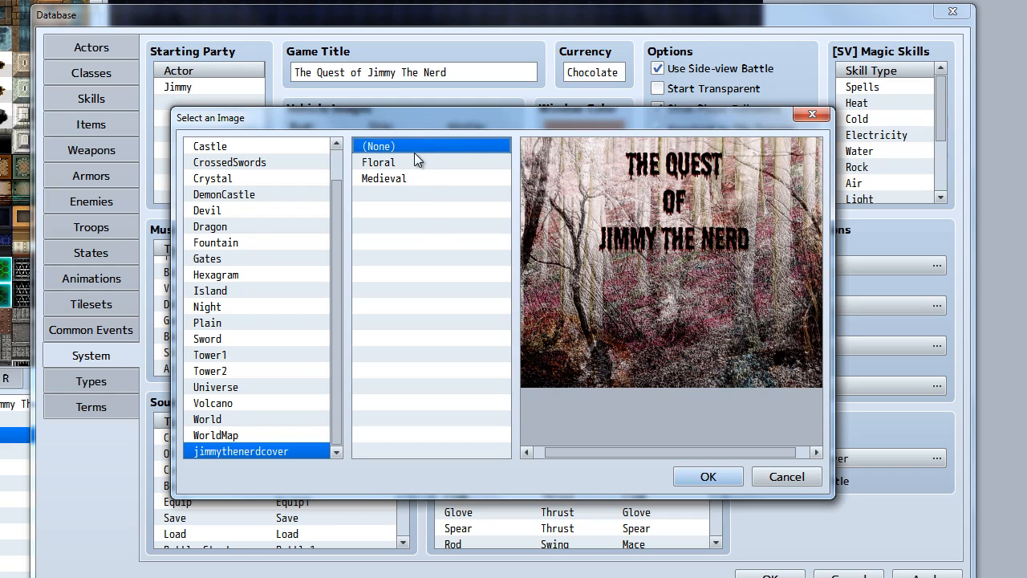
{"action": "left_click", "coordinate": [438, 180]}
{"action": "left_click", "coordinate": [434, 146]}
{"action": "left_click_drag", "start_coordinate": [682, 453], "coordinate": [712, 357]}
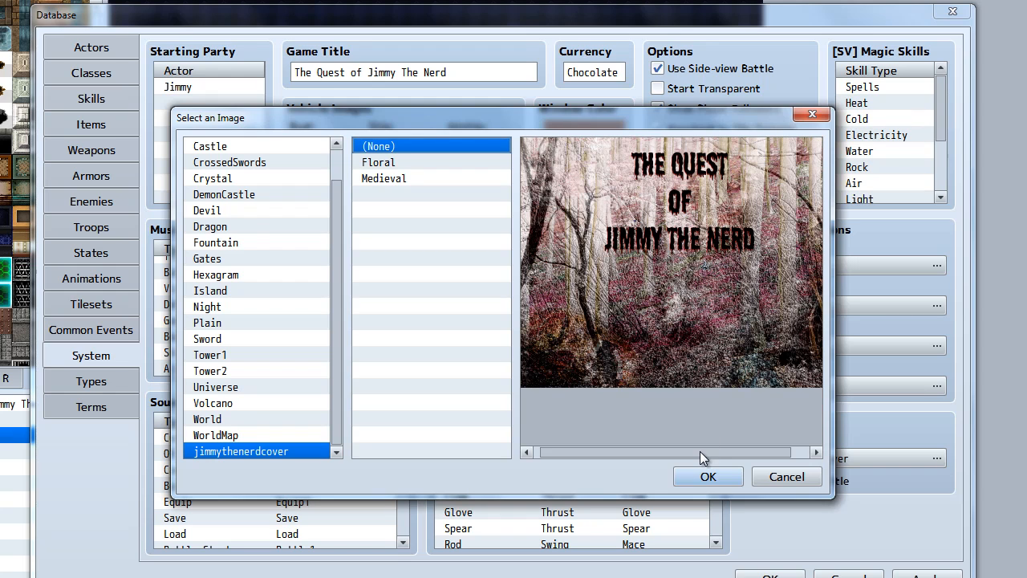
{"action": "mouse_move", "coordinate": [708, 451]}
{"action": "left_mouse_down"}
{"action": "mouse_move", "coordinate": [729, 451]}
{"action": "mouse_move", "coordinate": [702, 452]}
{"action": "left_mouse_up"}
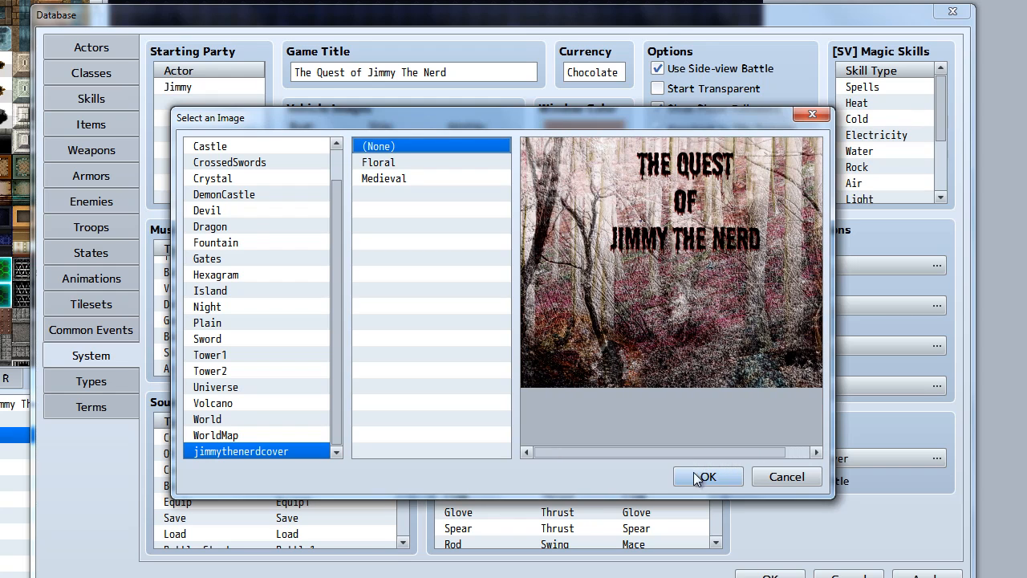
{"action": "left_click", "coordinate": [732, 477]}
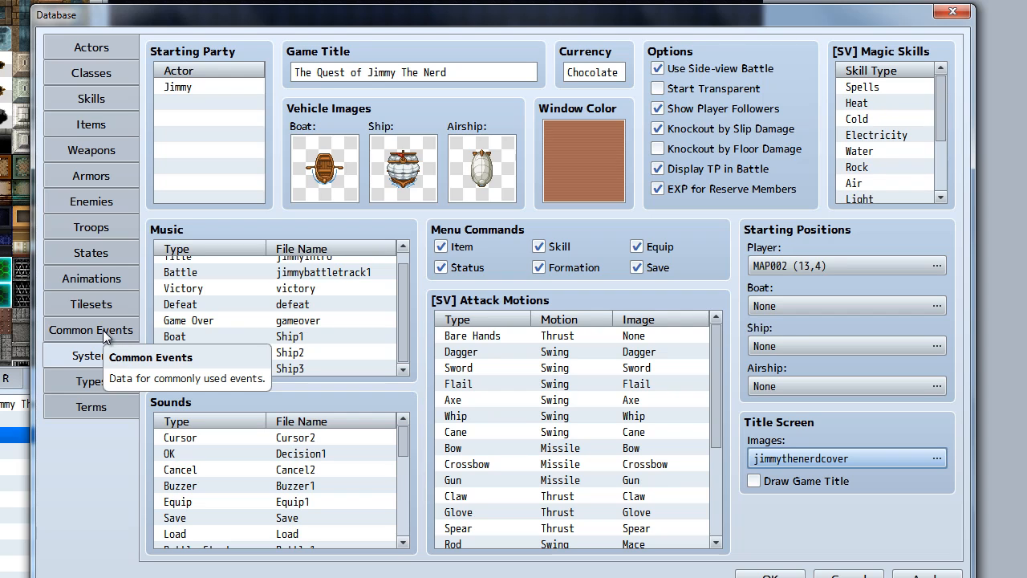
Look through the list of animations defined in the database
{"action": "left_click", "coordinate": [119, 276]}
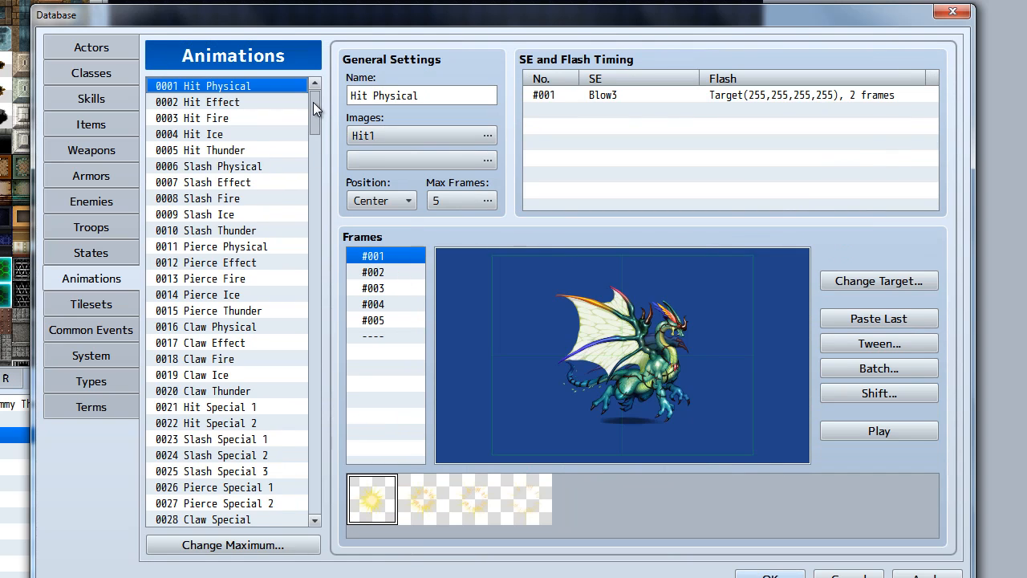
{"action": "left_click_drag", "start_coordinate": [319, 157], "coordinate": [317, 270]}
{"action": "left_click_drag", "start_coordinate": [311, 182], "coordinate": [329, 103]}
{"action": "mouse_move", "coordinate": [312, 102]}
{"action": "left_mouse_down"}
{"action": "mouse_move", "coordinate": [310, 232]}
{"action": "mouse_move", "coordinate": [320, 90]}
{"action": "mouse_move", "coordinate": [327, 100]}
{"action": "left_mouse_up"}
Look through the full list of states in the database, from Knockout to the last entries
{"action": "left_click", "coordinate": [107, 260]}
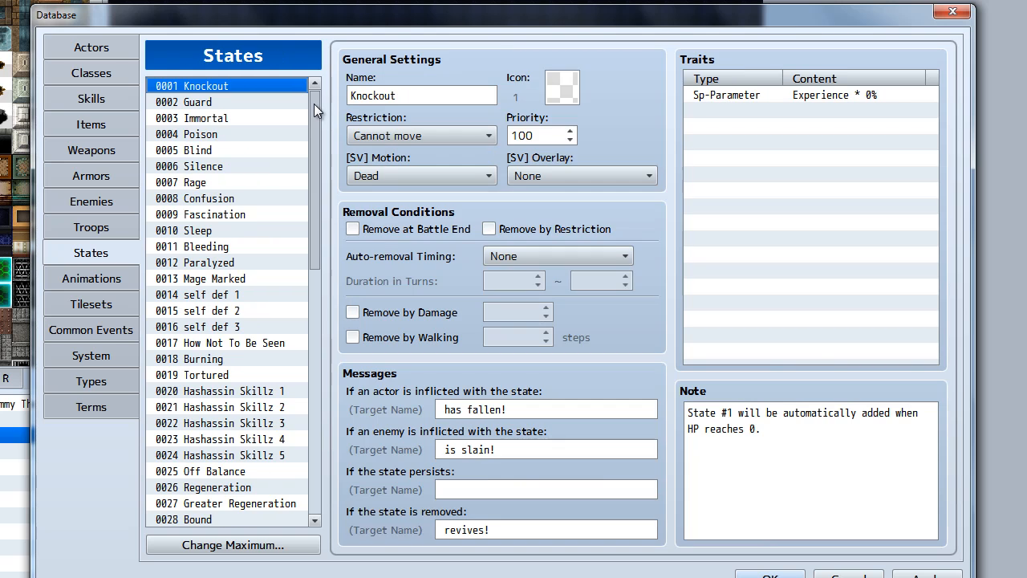
{"action": "left_click_drag", "start_coordinate": [313, 109], "coordinate": [316, 305]}
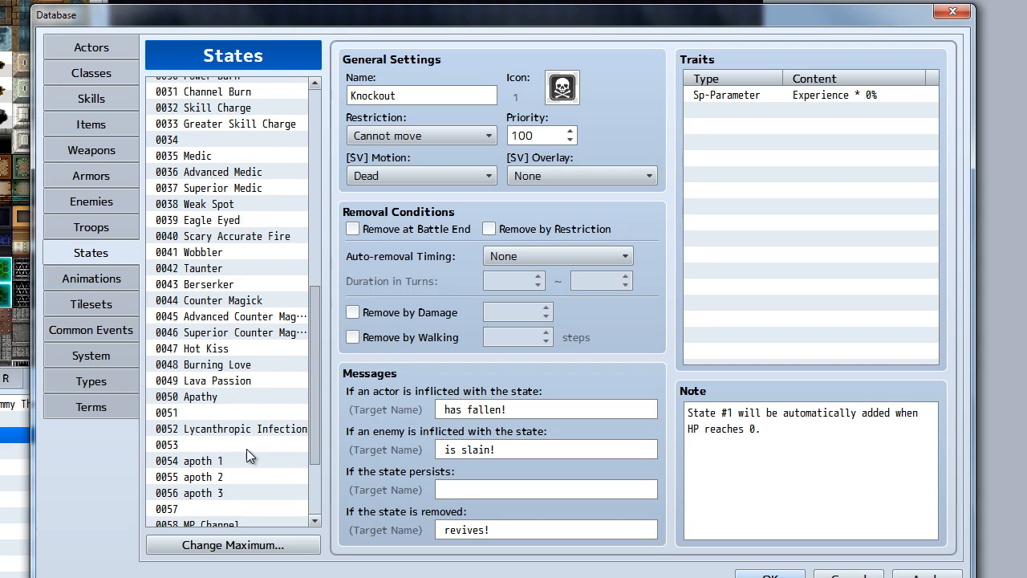
{"action": "left_click_drag", "start_coordinate": [313, 351], "coordinate": [312, 394]}
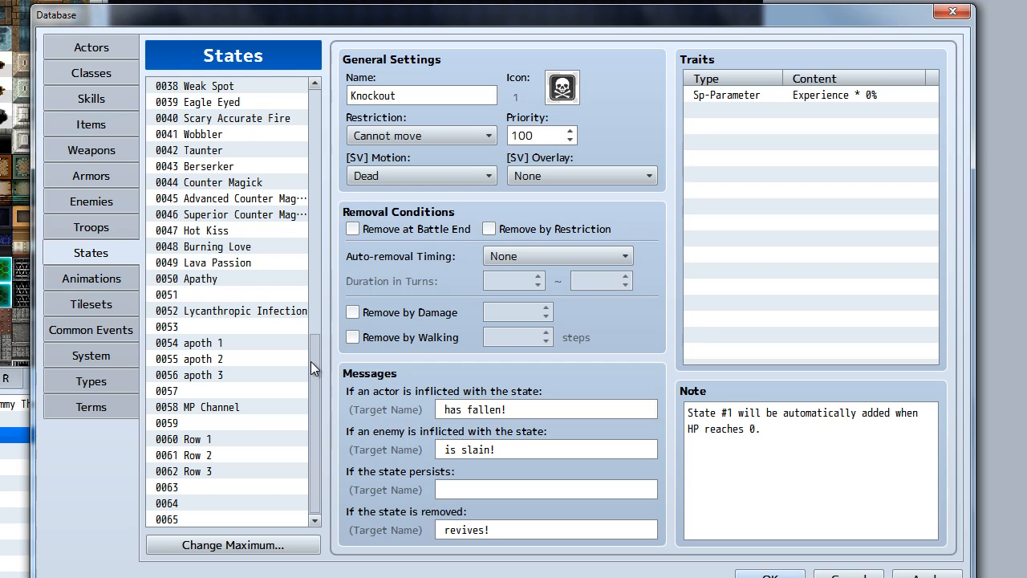
{"action": "left_click_drag", "start_coordinate": [311, 362], "coordinate": [311, 358]}
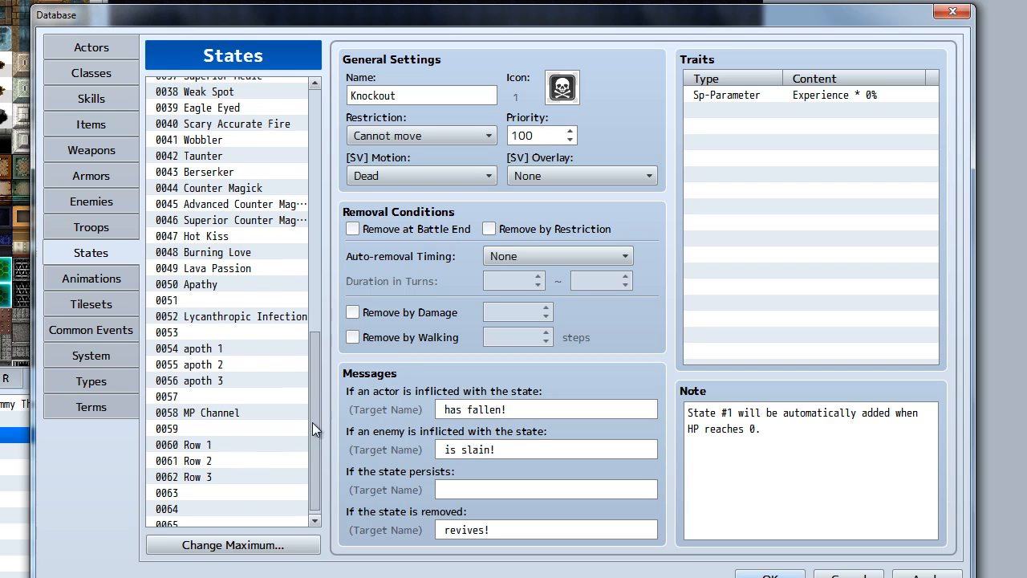
{"action": "scroll", "coordinate": [312, 422], "scroll_direction": "down", "scroll_amount": 1}
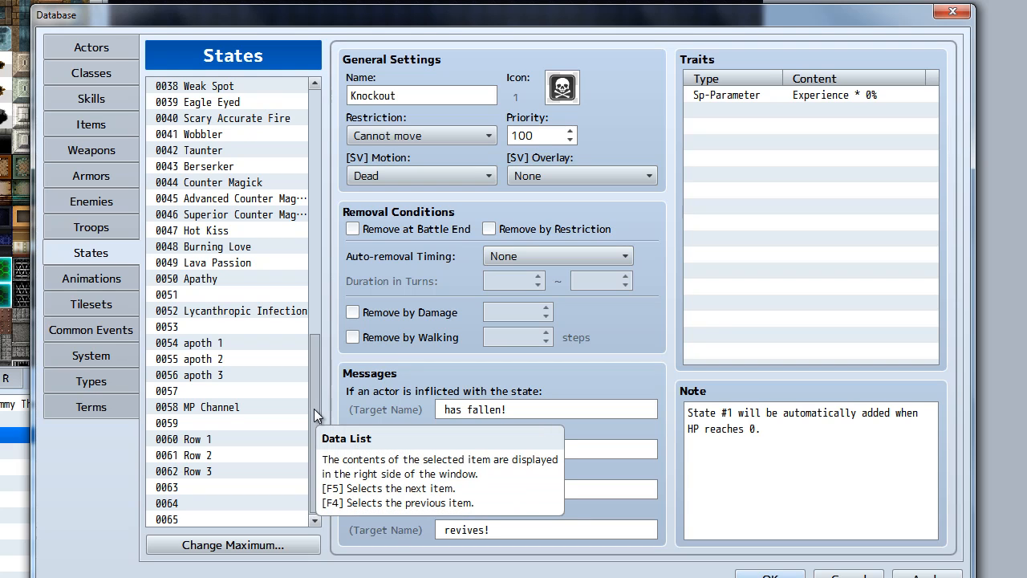
{"action": "left_click_drag", "start_coordinate": [314, 409], "coordinate": [317, 159]}
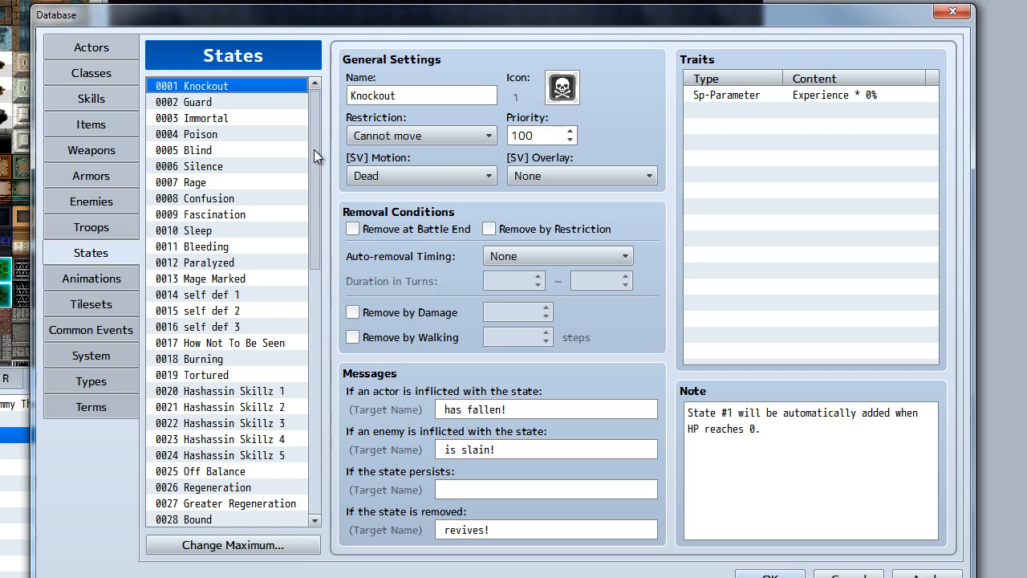
{"action": "left_click_drag", "start_coordinate": [314, 149], "coordinate": [309, 202]}
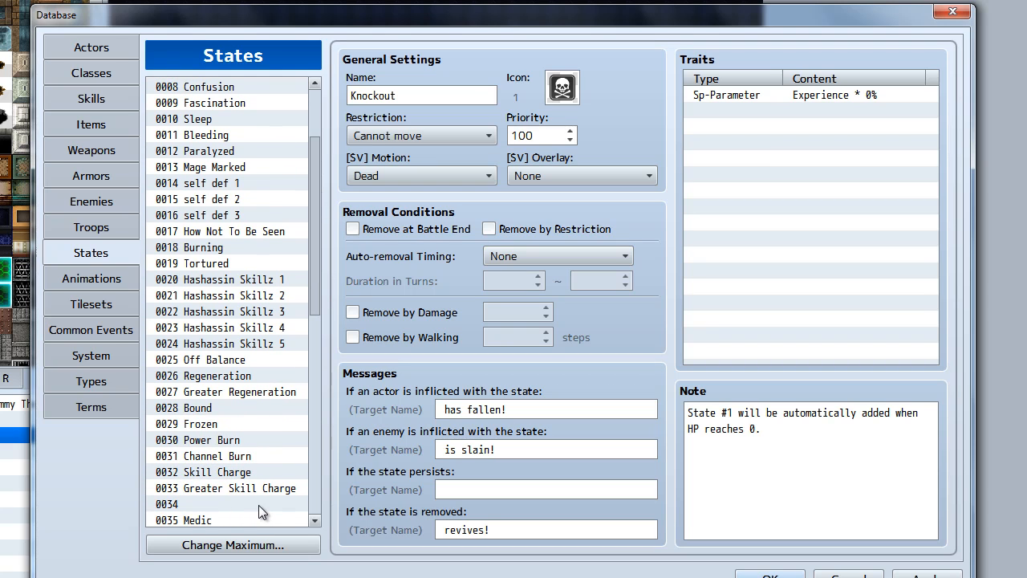
{"action": "scroll", "coordinate": [318, 186], "scroll_direction": "down", "scroll_amount": 1}
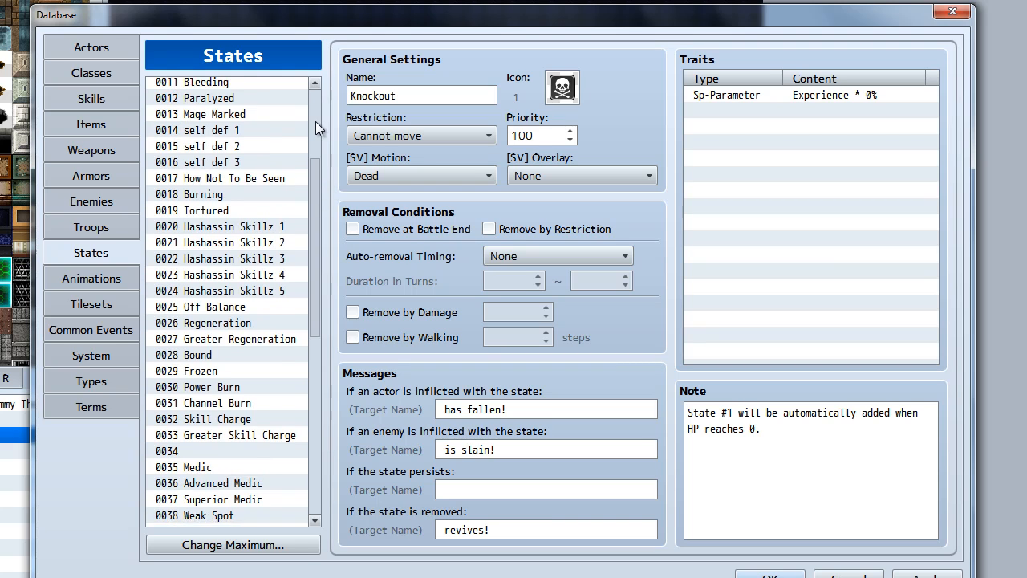
{"action": "scroll", "coordinate": [315, 121], "scroll_direction": "up", "scroll_amount": 4}
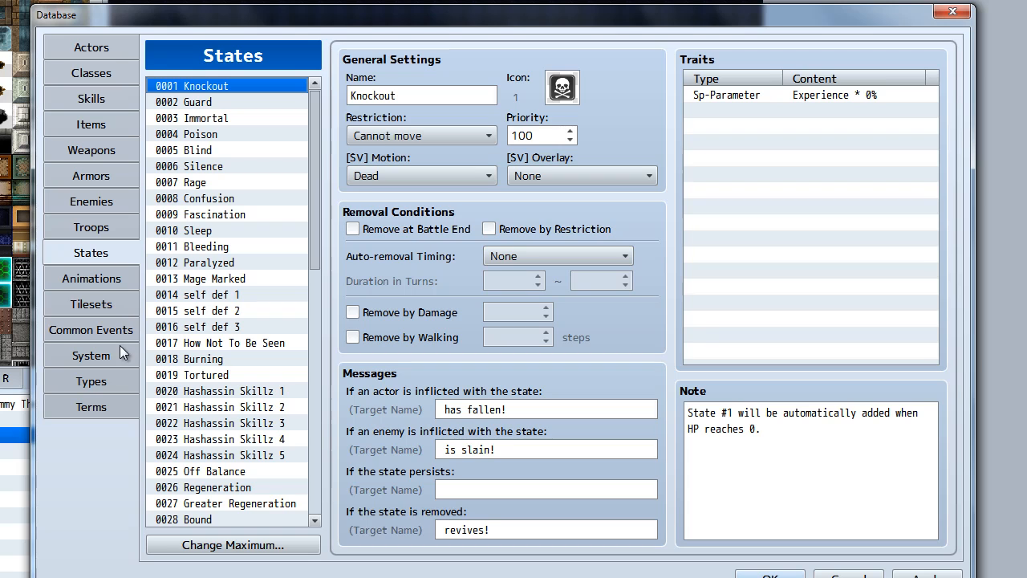
Review the Great Chunks of Ice skill alongside the database's lists of elements and skill, weapon, armor and equipment types
{"action": "left_click", "coordinate": [93, 92]}
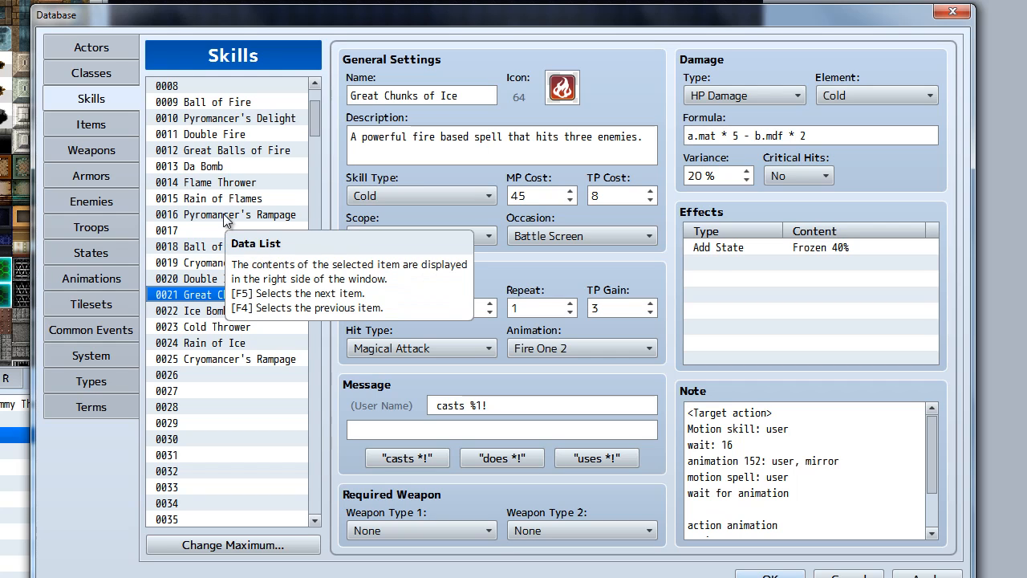
{"action": "left_click", "coordinate": [111, 371]}
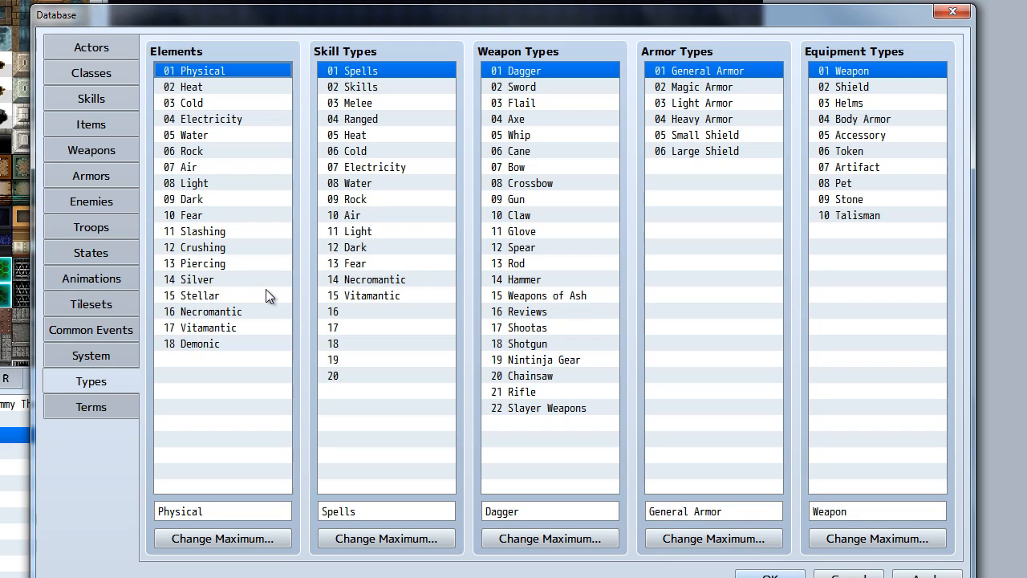
{"action": "left_click", "coordinate": [112, 97]}
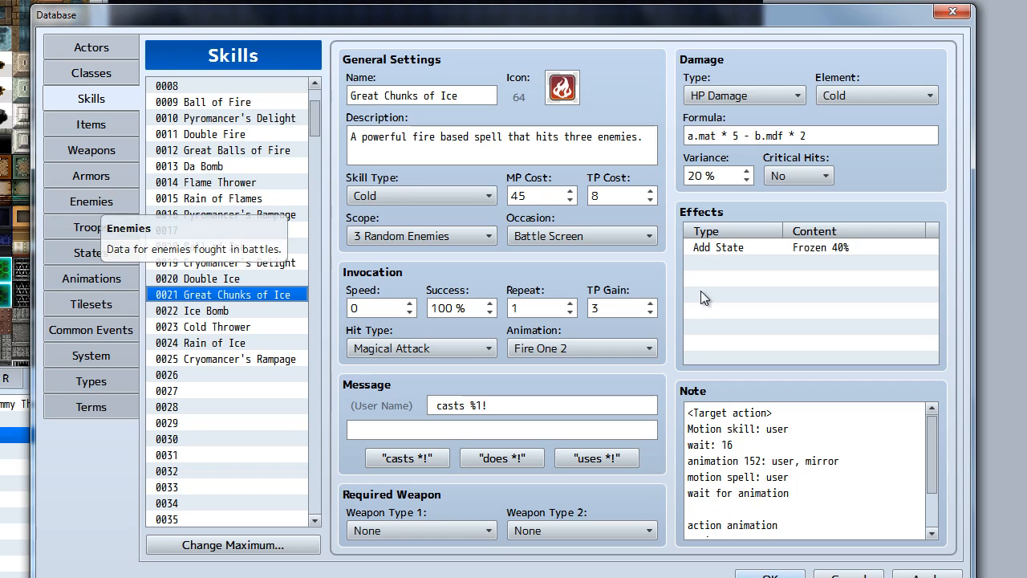
Add an Element Rate trait for Silver at 150% to the actor Shibata
{"action": "left_click", "coordinate": [93, 47]}
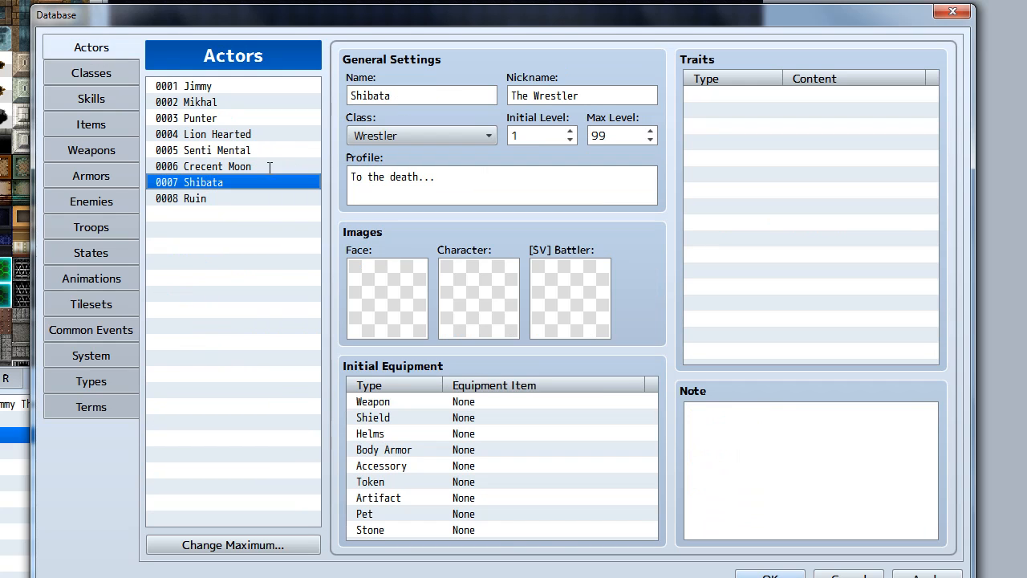
{"action": "double_click", "coordinate": [746, 94]}
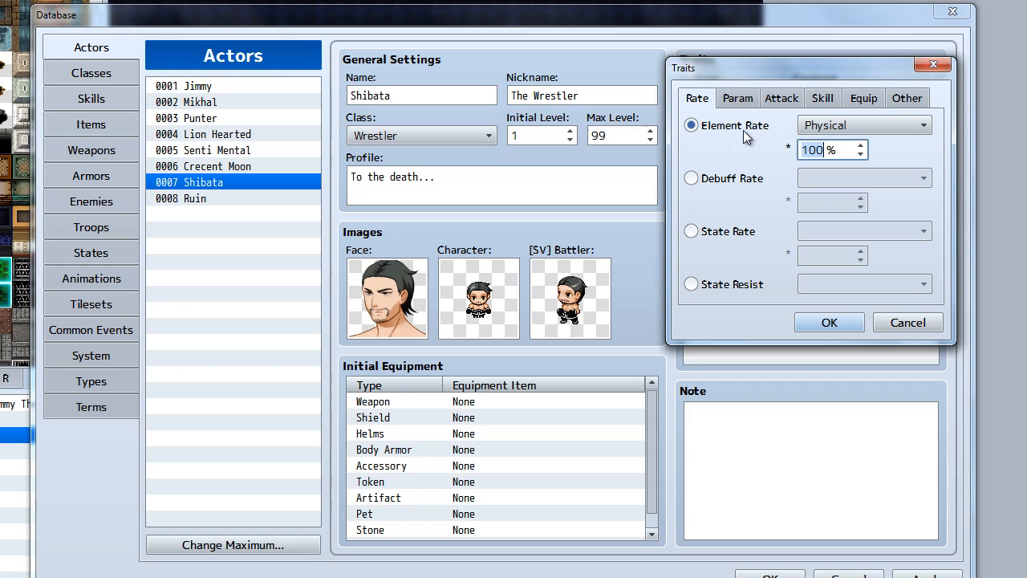
{"action": "left_click", "coordinate": [833, 129]}
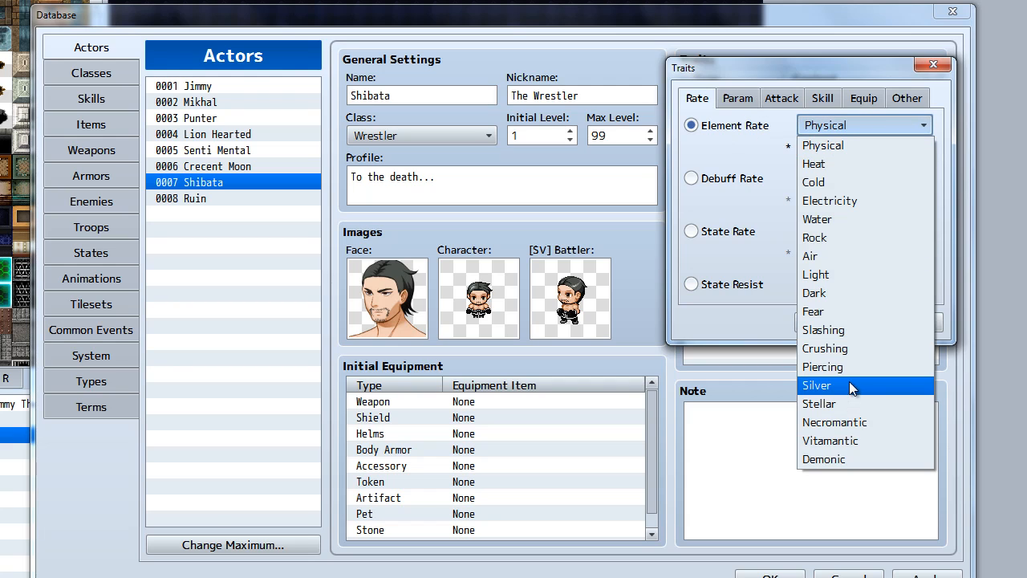
{"action": "left_click", "coordinate": [850, 384]}
{"action": "double_click", "coordinate": [833, 155]}
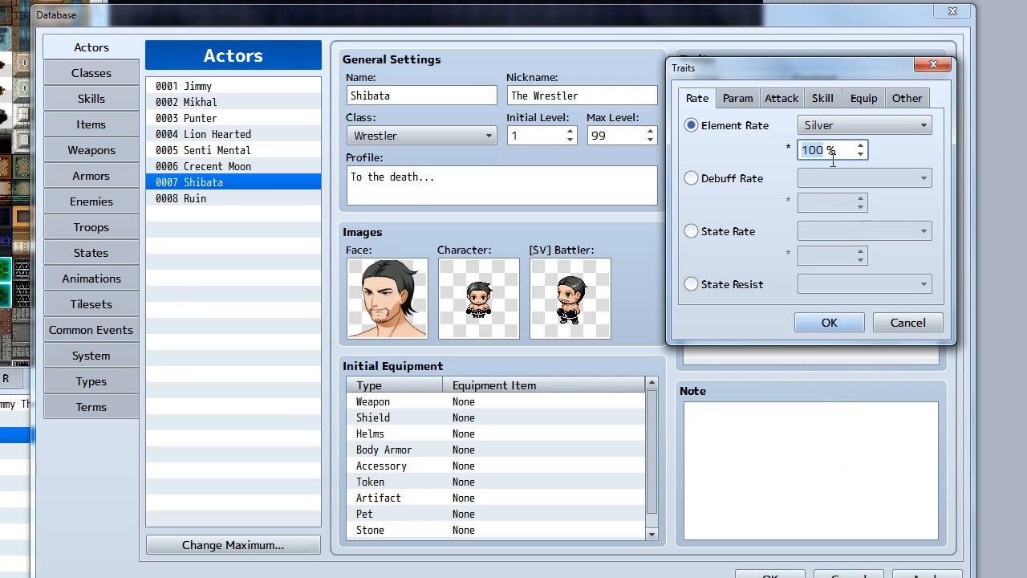
{"action": "type", "text": "150"}
{"action": "left_click", "coordinate": [836, 323]}
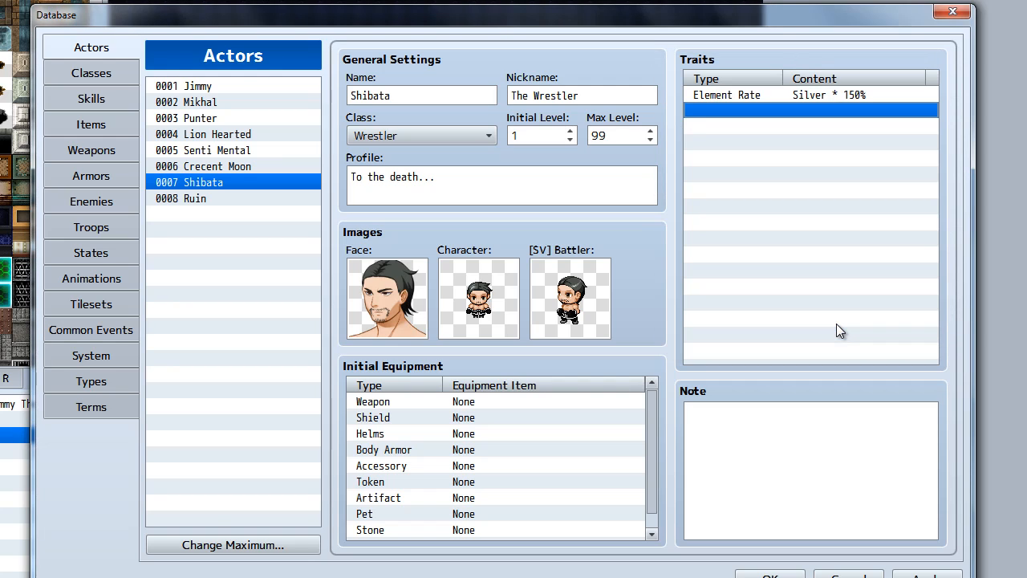
Delete Shibata's Silver element rate trait and apply the database changes
{"action": "left_click", "coordinate": [814, 95]}
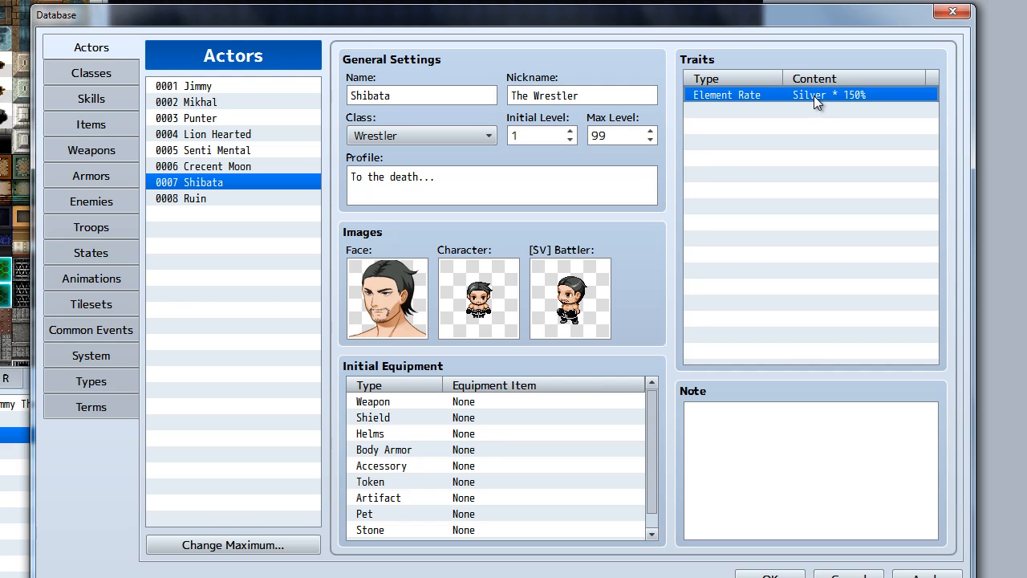
{"action": "key", "text": "Delete"}
{"action": "left_click", "coordinate": [929, 573]}
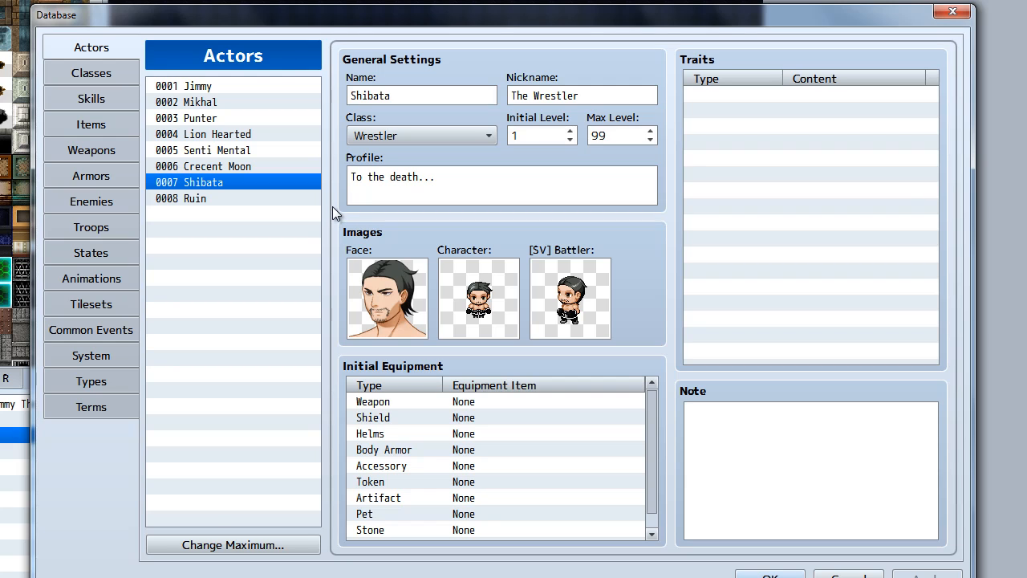
Examine the Slayer class and the settings of the skills Da Bomb, Flame Thrower and Rain of Flames
{"action": "left_click", "coordinate": [102, 74]}
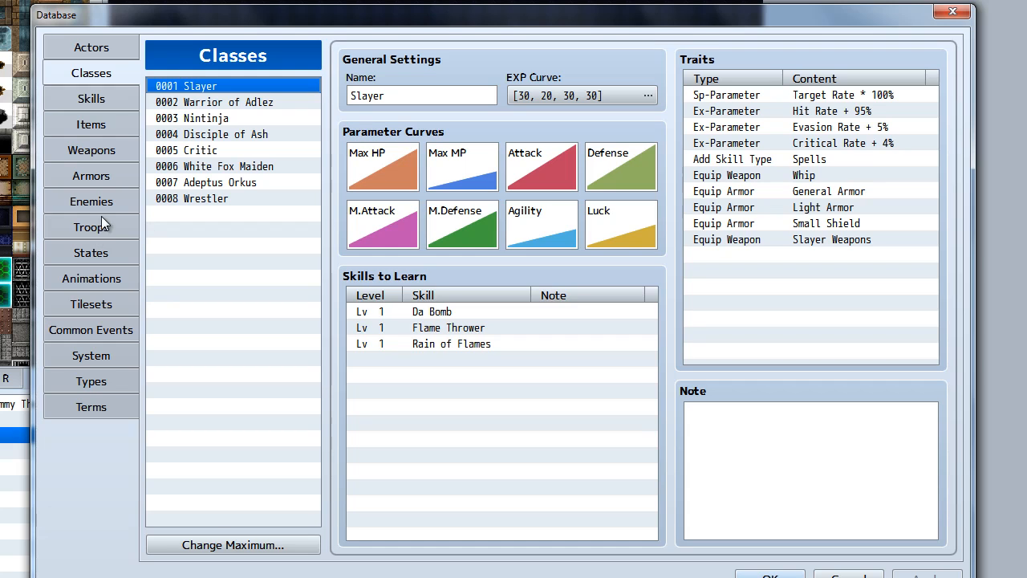
{"action": "left_click", "coordinate": [91, 48]}
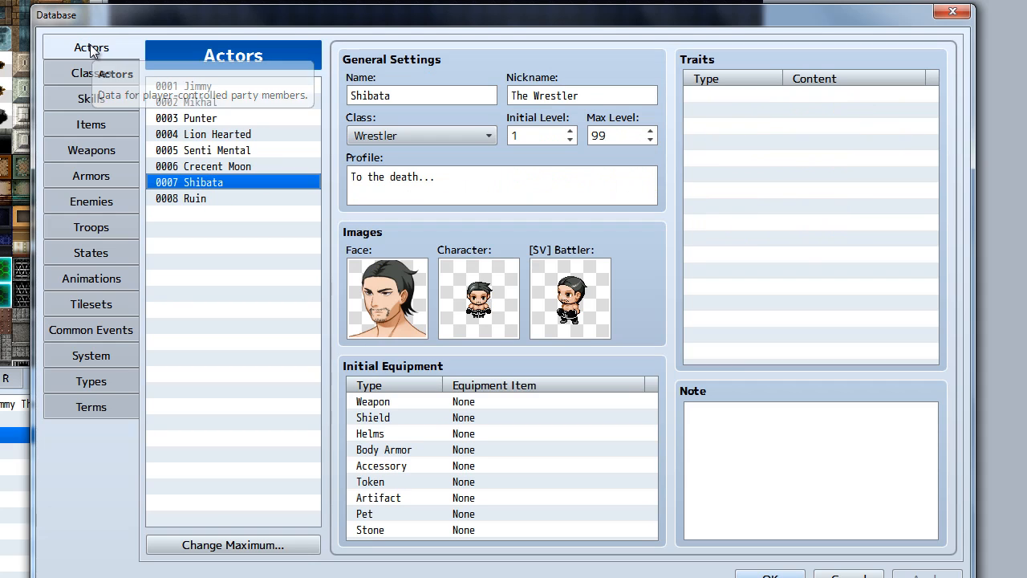
{"action": "left_click", "coordinate": [103, 104]}
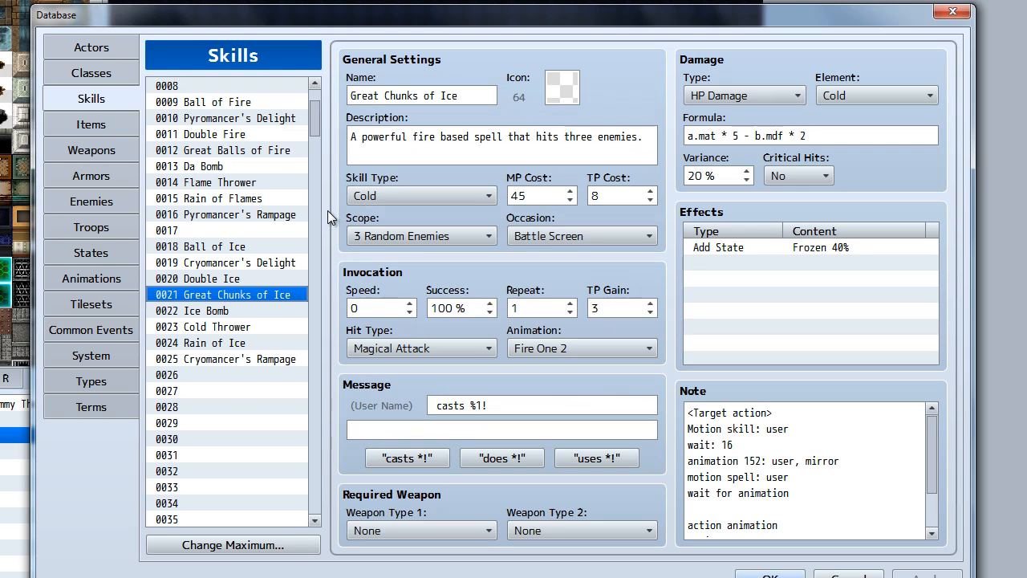
{"action": "left_click", "coordinate": [219, 167]}
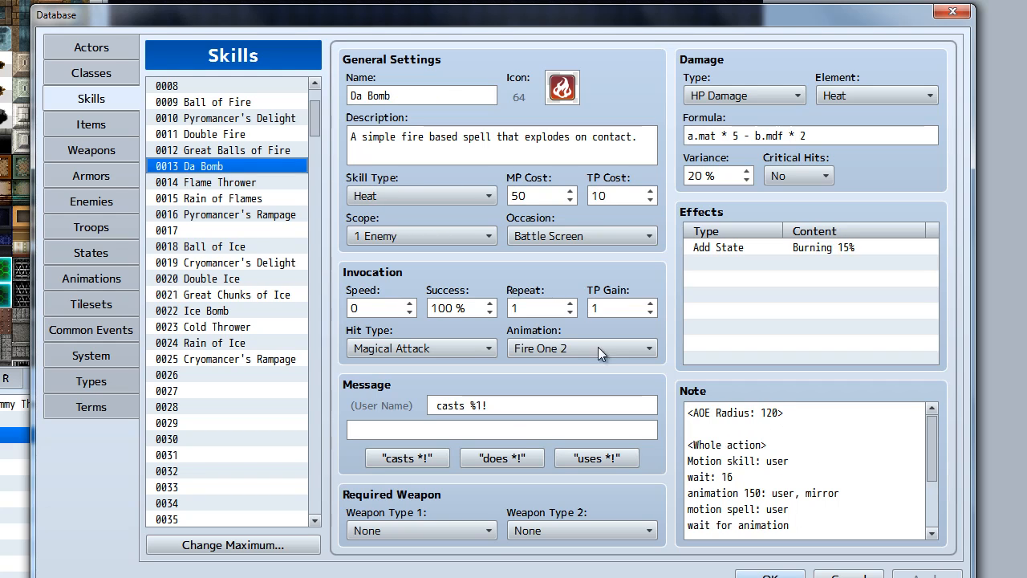
{"action": "left_click", "coordinate": [241, 187]}
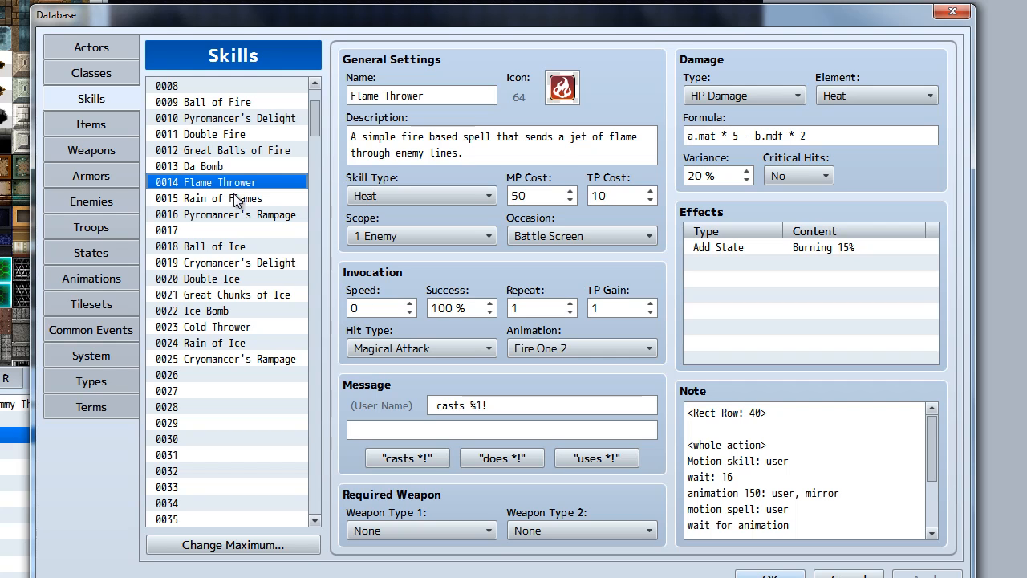
{"action": "left_click", "coordinate": [238, 200]}
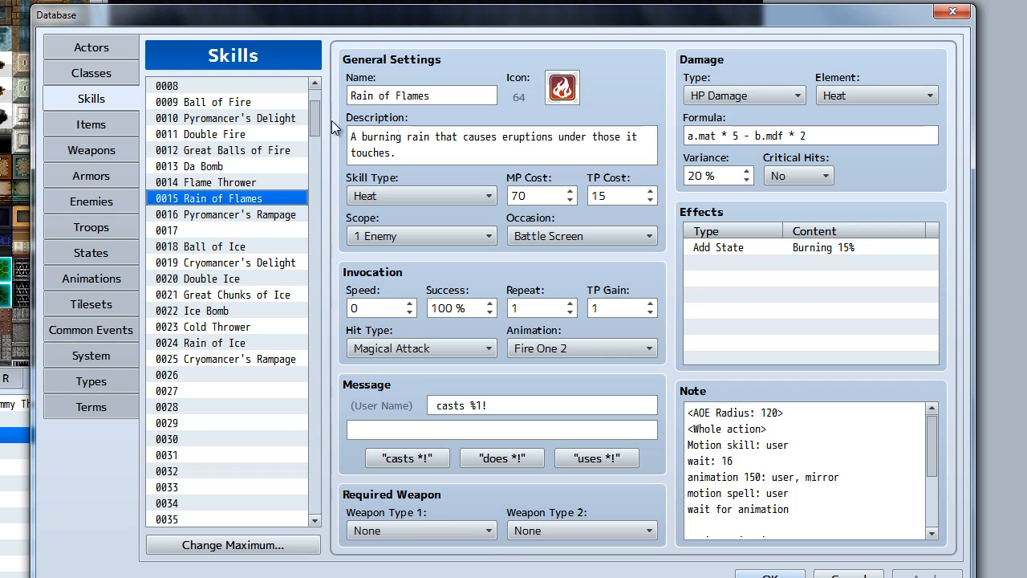
Look through the skill list down to its empty slots and examine the settings of Ball of Ice
{"action": "left_click", "coordinate": [315, 504]}
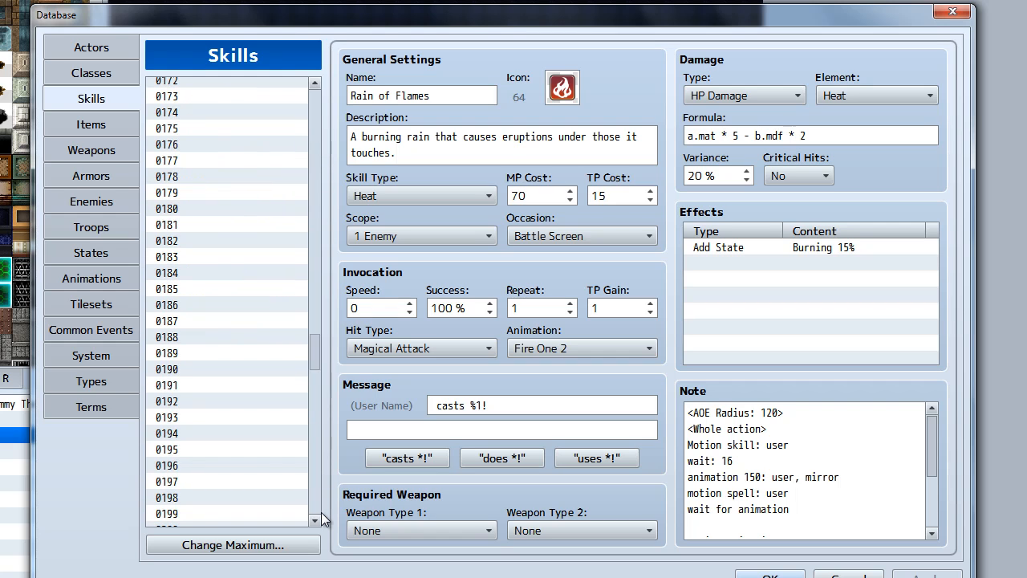
{"action": "left_click_drag", "start_coordinate": [317, 183], "coordinate": [314, 103]}
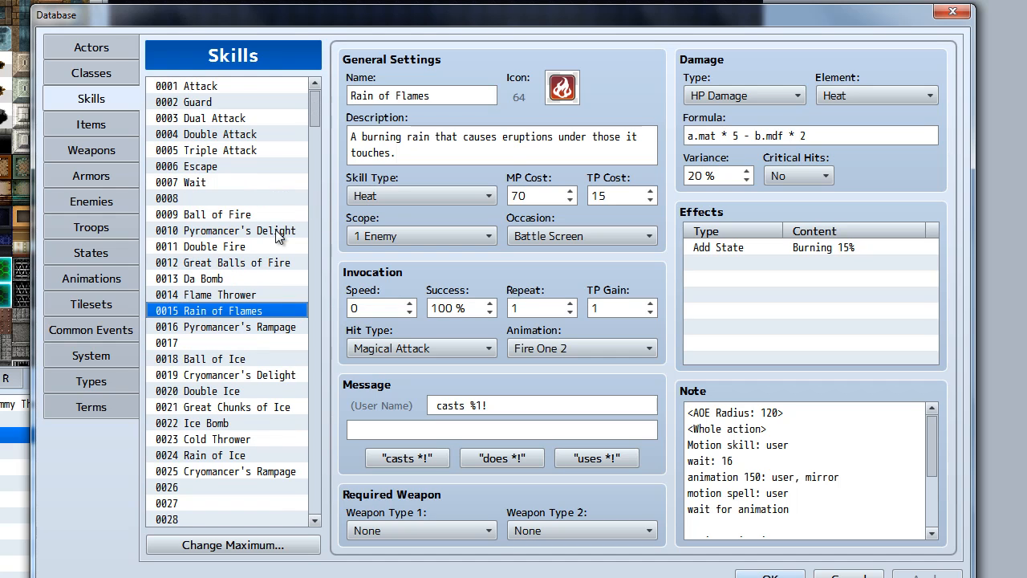
{"action": "scroll", "coordinate": [276, 237], "scroll_direction": "down", "scroll_amount": 3}
{"action": "scroll", "coordinate": [275, 237], "scroll_direction": "down", "scroll_amount": 1}
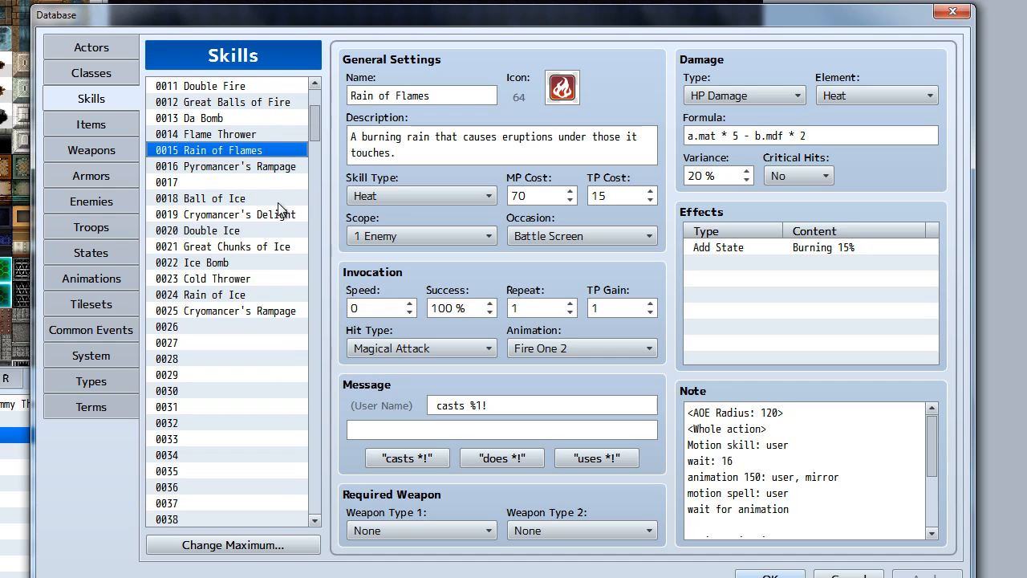
{"action": "left_click", "coordinate": [274, 198]}
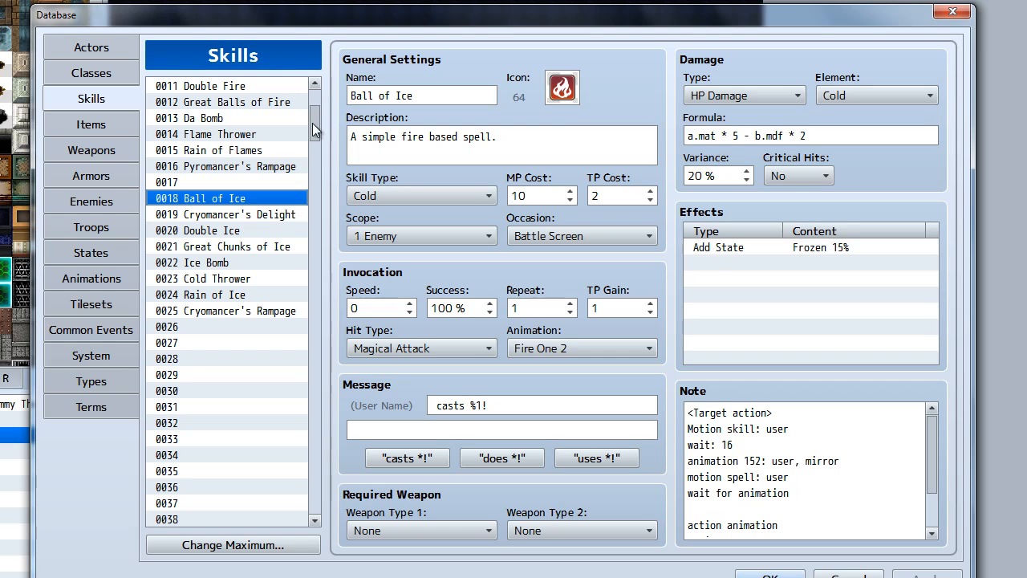
{"action": "scroll", "coordinate": [317, 119], "scroll_direction": "up", "scroll_amount": 4}
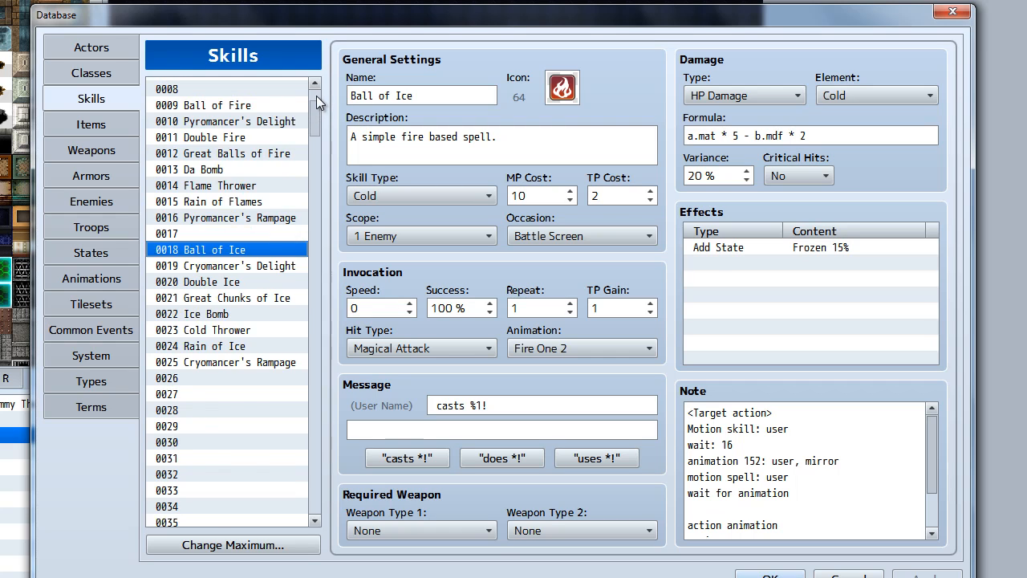
{"action": "left_click_drag", "start_coordinate": [314, 107], "coordinate": [315, 116]}
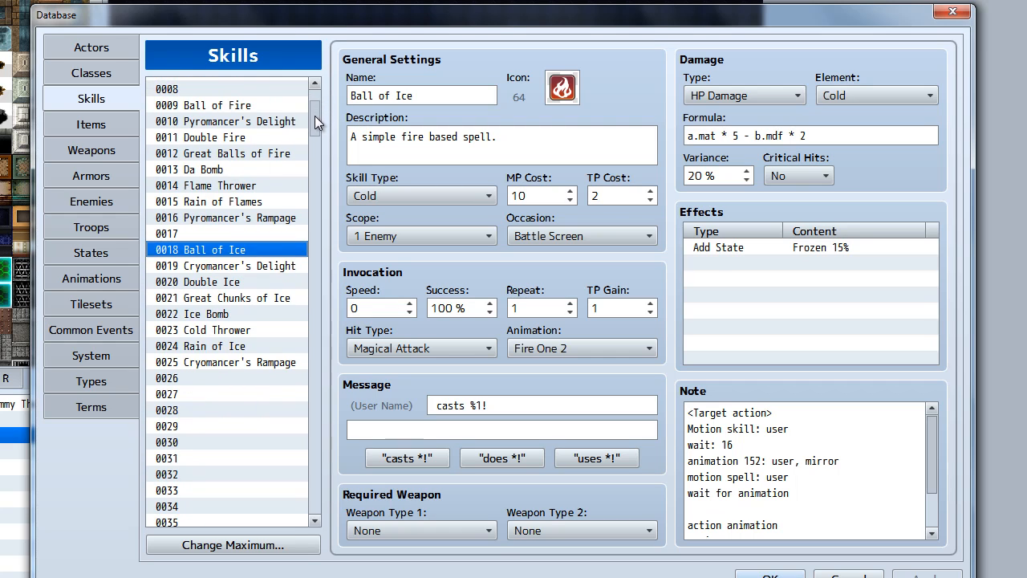